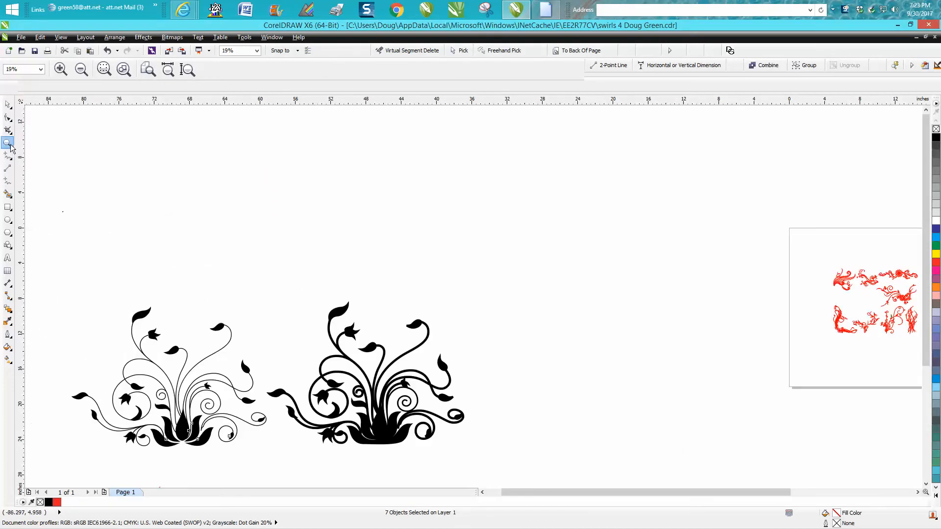
Step: Examine the red outlined swirl ornaments on the page up close, including the flower scroll and the curved vine below it
{"action": "left_click_drag", "start_coordinate": [833, 266], "coordinate": [895, 336]}
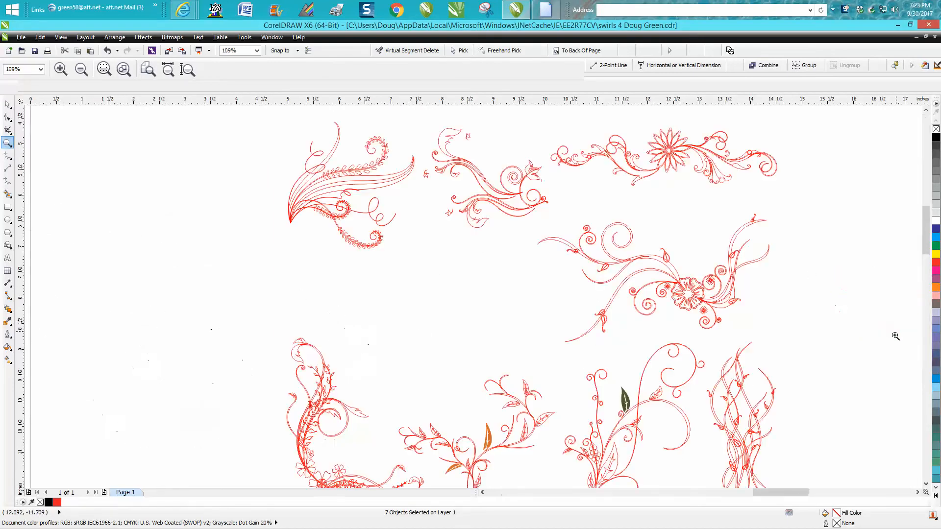
{"action": "left_click_drag", "start_coordinate": [541, 212], "coordinate": [781, 331]}
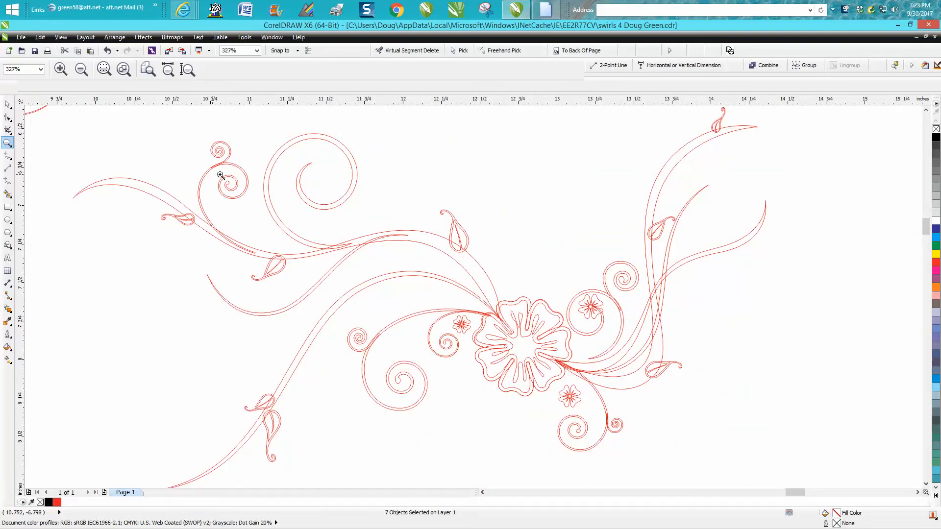
{"action": "scroll", "coordinate": [543, 306], "scroll_direction": "down", "scroll_amount": 2}
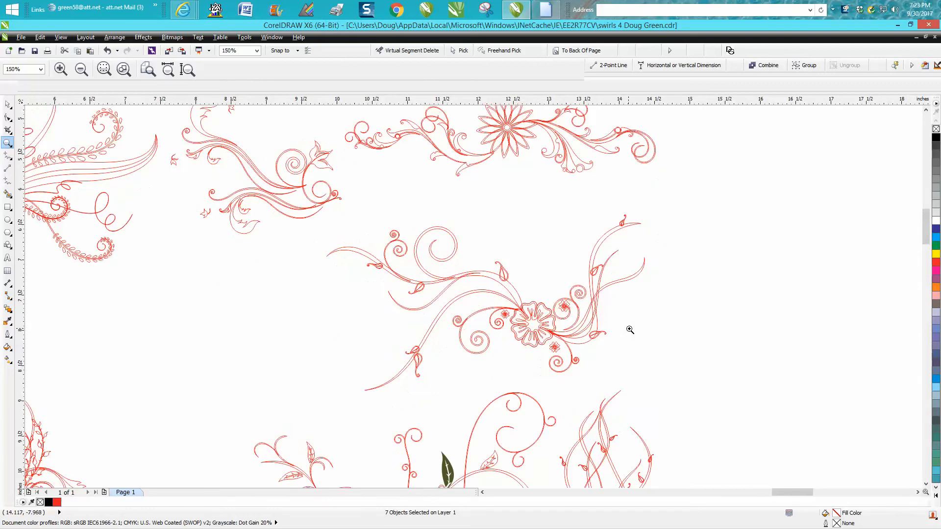
{"action": "scroll", "coordinate": [629, 329], "scroll_direction": "down", "scroll_amount": 1}
{"action": "scroll", "coordinate": [632, 332], "scroll_direction": "down", "scroll_amount": 1}
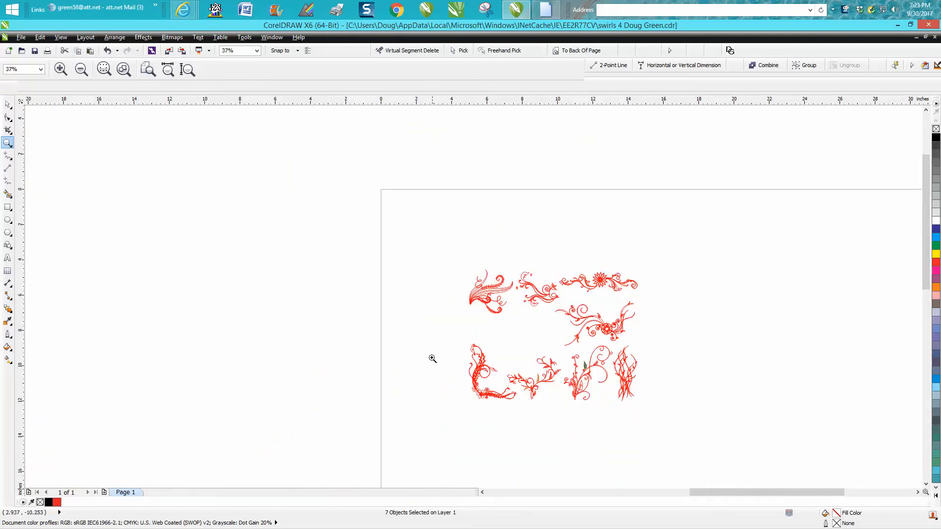
{"action": "left_click_drag", "start_coordinate": [451, 342], "coordinate": [518, 413]}
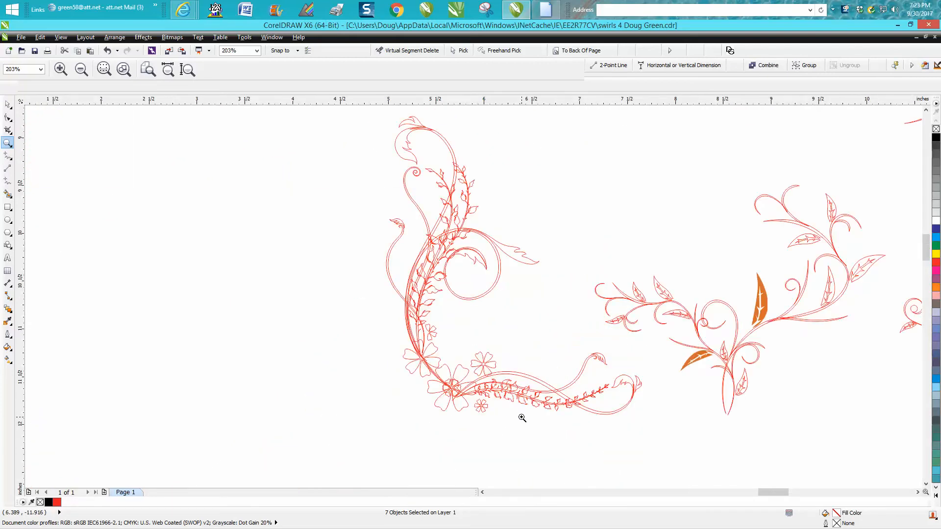
{"action": "scroll", "coordinate": [522, 417], "scroll_direction": "down", "scroll_amount": 3}
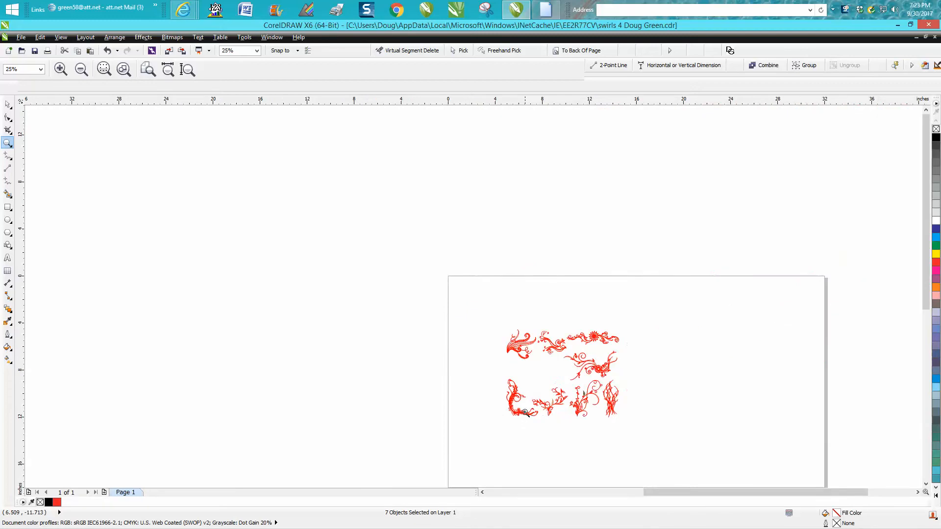
{"action": "scroll", "coordinate": [524, 413], "scroll_direction": "down", "scroll_amount": 1}
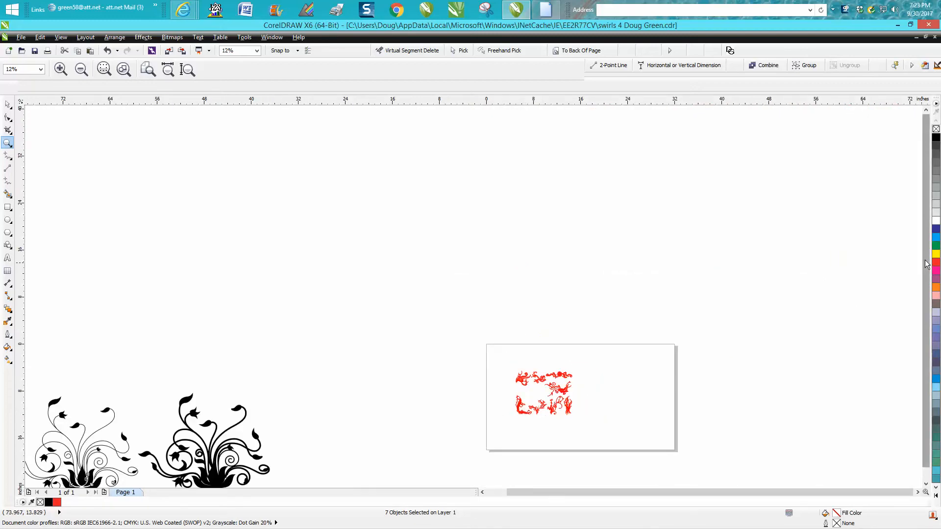
Step: Compare the stem thickness of the two black filled floral designs beside the page
{"action": "scroll", "coordinate": [927, 264], "scroll_direction": "down", "scroll_amount": 3}
{"action": "left_click", "coordinate": [7, 143]}
{"action": "left_click_drag", "start_coordinate": [34, 225], "coordinate": [319, 346]}
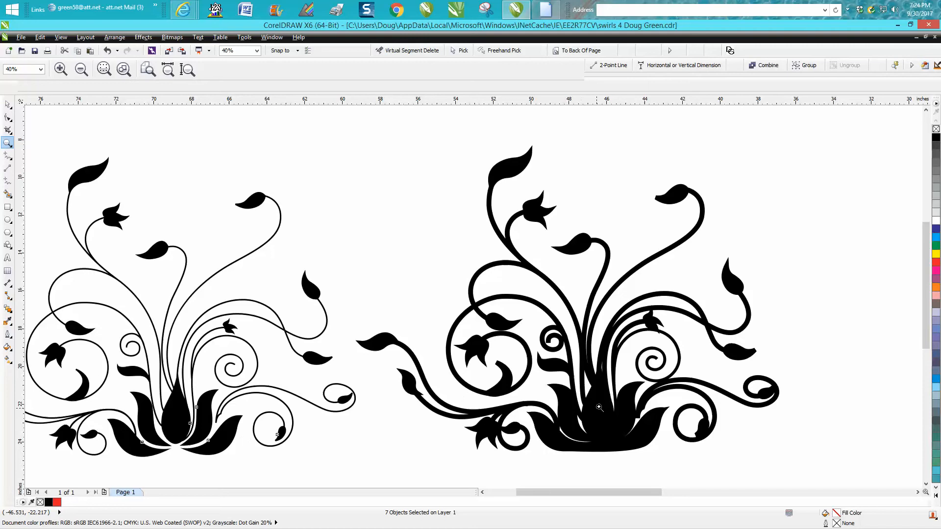
{"action": "scroll", "coordinate": [598, 398], "scroll_direction": "down", "scroll_amount": 4}
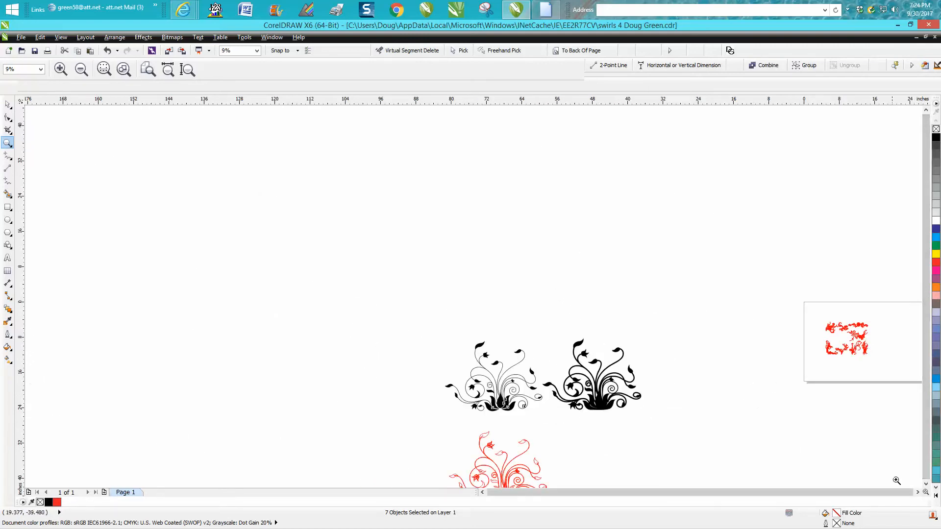
Step: Examine the red outlined floral design below the black ones, focusing on its upper flower and the nearby leaf
{"action": "left_click", "coordinate": [926, 484]}
{"action": "left_click", "coordinate": [7, 143]}
{"action": "left_click_drag", "start_coordinate": [314, 306], "coordinate": [583, 399]}
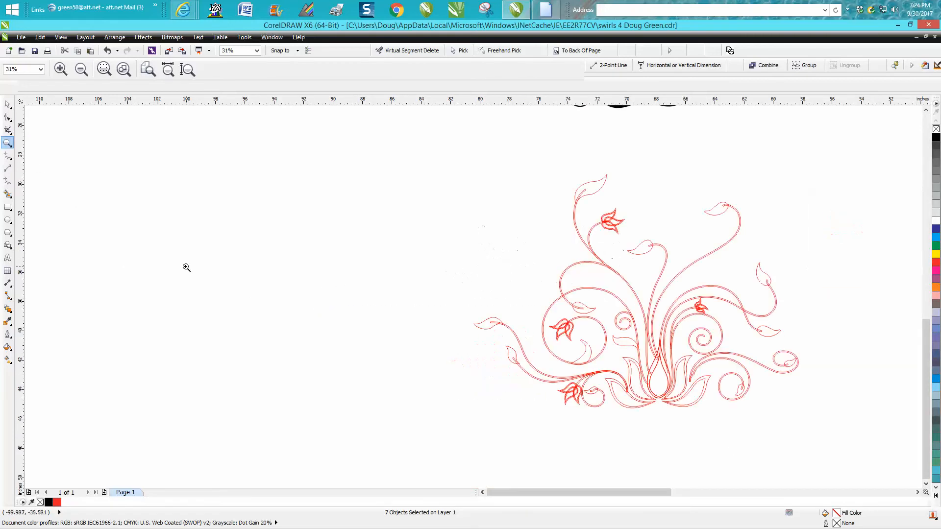
{"action": "left_click", "coordinate": [7, 104]}
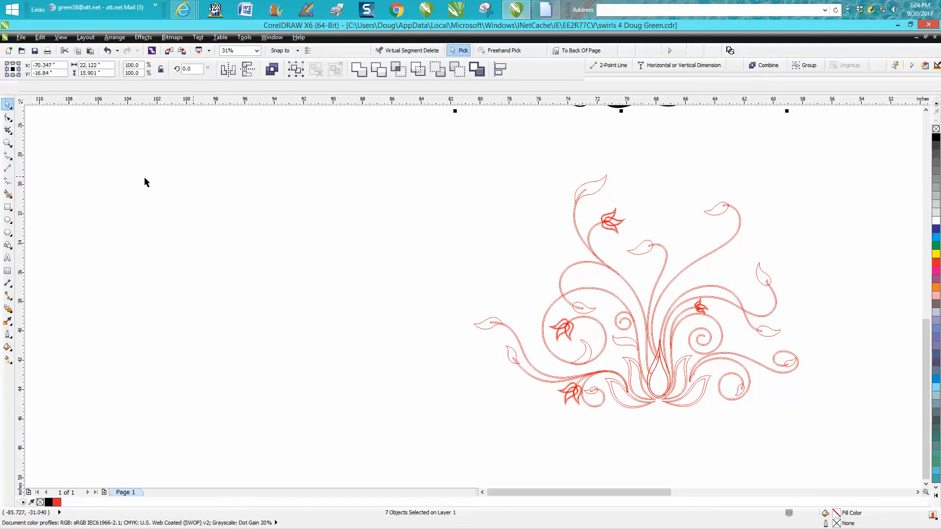
{"action": "left_click", "coordinate": [7, 143]}
{"action": "left_click_drag", "start_coordinate": [592, 198], "coordinate": [675, 263]}
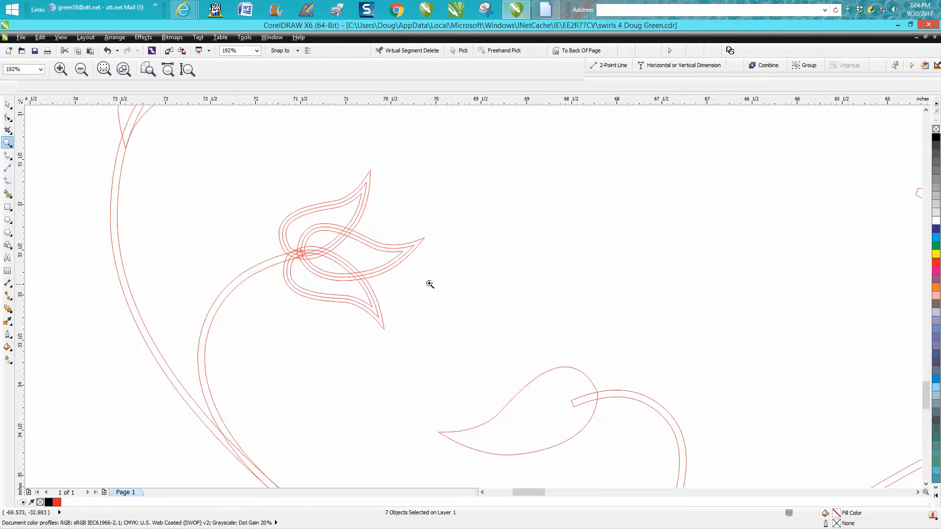
{"action": "scroll", "coordinate": [427, 283], "scroll_direction": "down", "scroll_amount": 4}
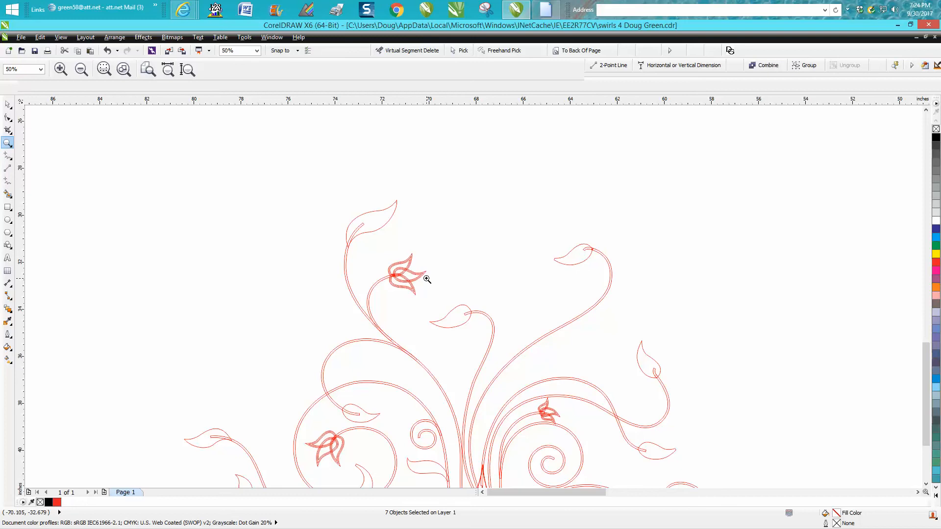
{"action": "scroll", "coordinate": [426, 279], "scroll_direction": "down", "scroll_amount": 2}
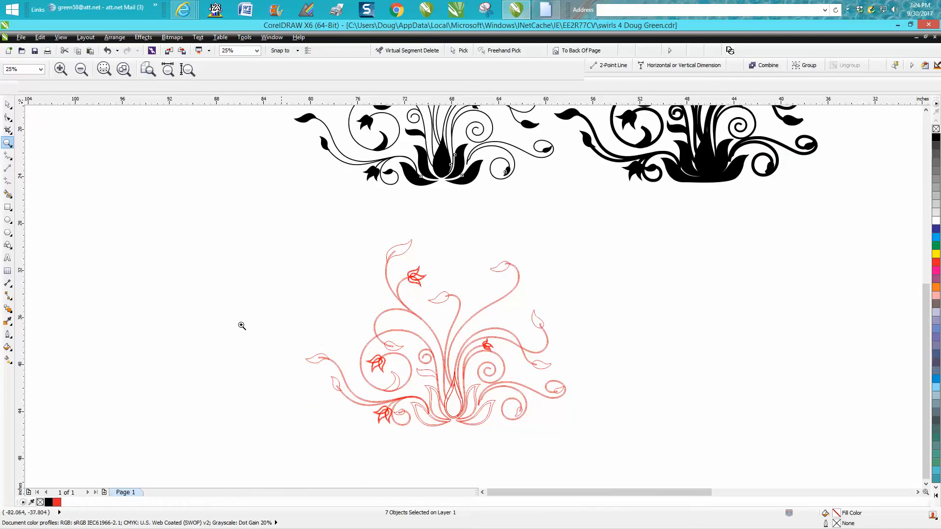
Step: Select the entire red outlined floral design to check its separate objects, and clear the selection
{"action": "left_click", "coordinate": [8, 105]}
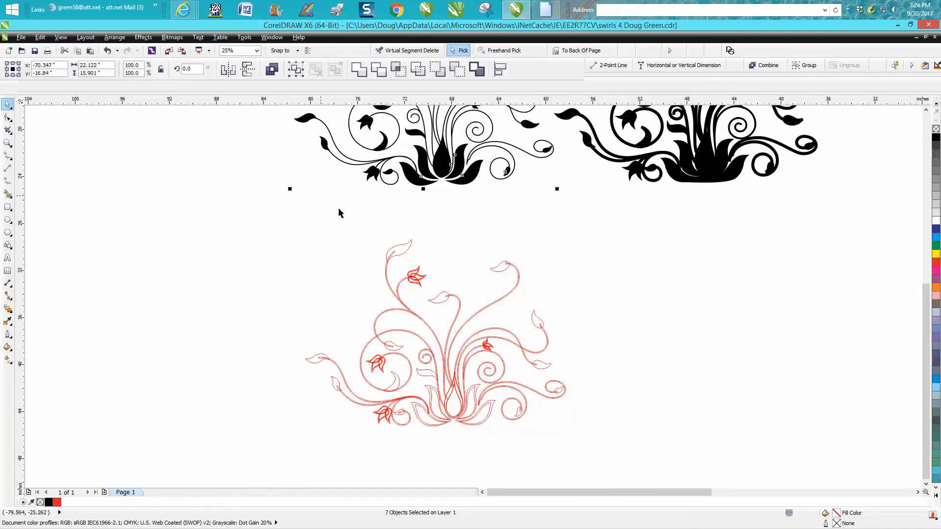
{"action": "left_click", "coordinate": [387, 263]}
{"action": "left_click_drag", "start_coordinate": [285, 235], "coordinate": [598, 460]}
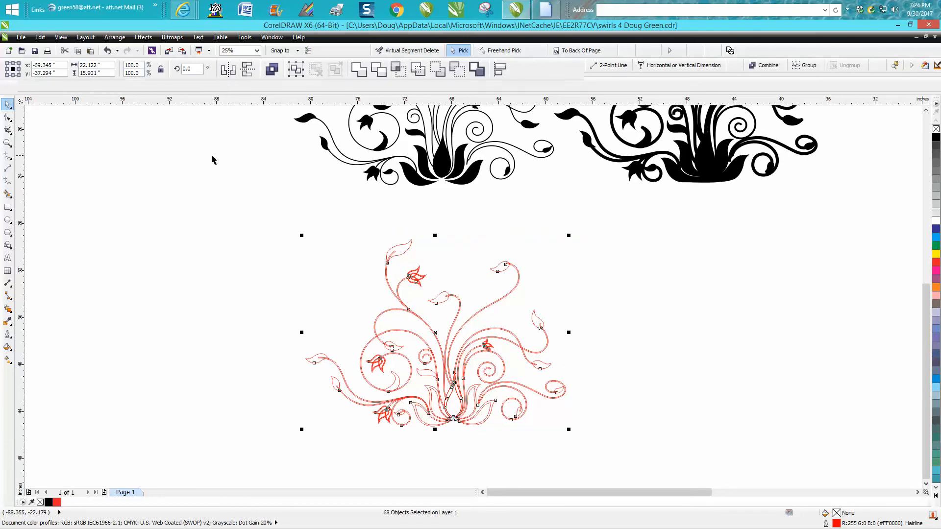
{"action": "left_click", "coordinate": [213, 120]}
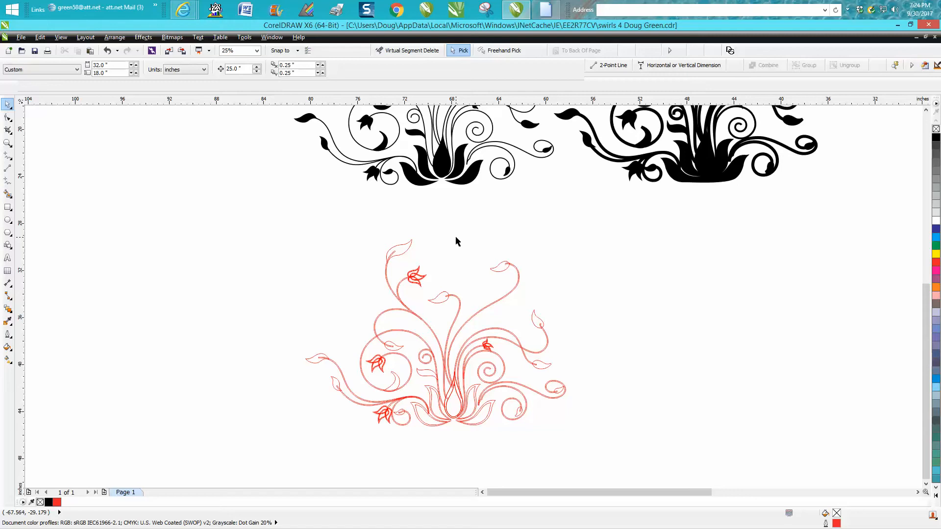
Step: Move the tallest stem and the leaf at its tip 25 inches left, out of the red floral design
{"action": "left_click", "coordinate": [403, 257]}
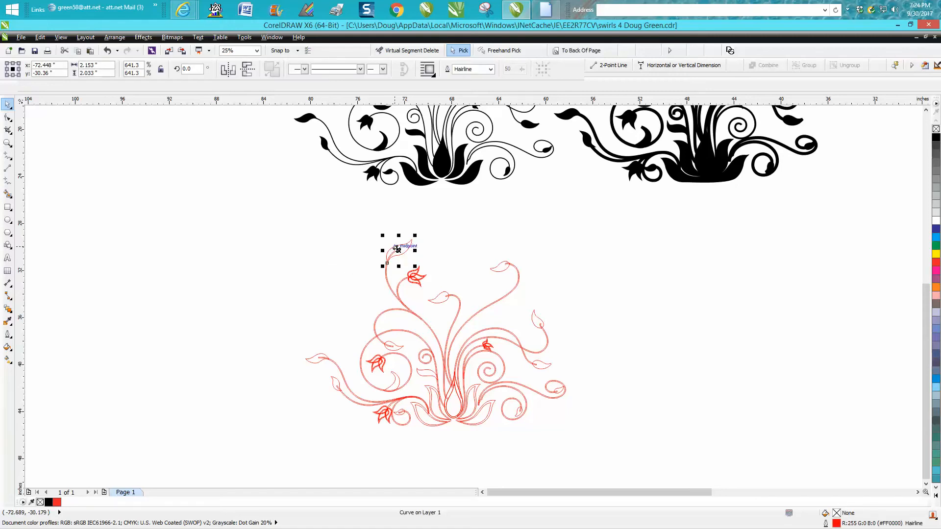
{"action": "key", "text": "Left"}
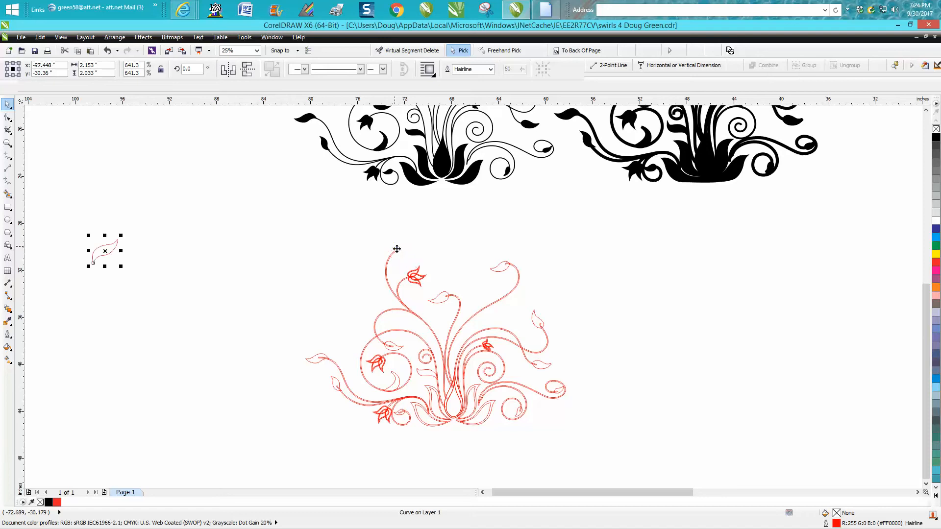
{"action": "left_click", "coordinate": [387, 274]}
{"action": "key", "text": "Left"}
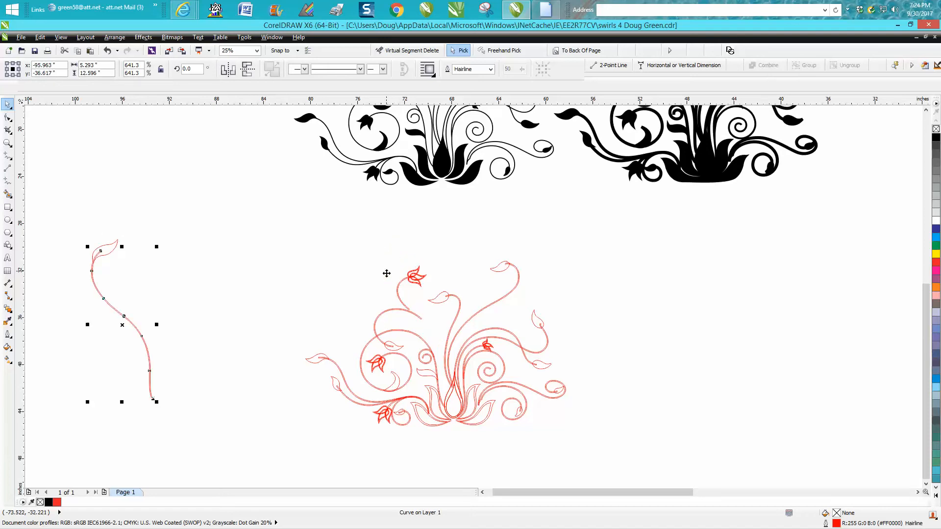
Step: Weld the separated leaf and stem, undo to inspect their overlap, and weld them again into one curve
{"action": "left_click_drag", "start_coordinate": [67, 222], "coordinate": [217, 431]}
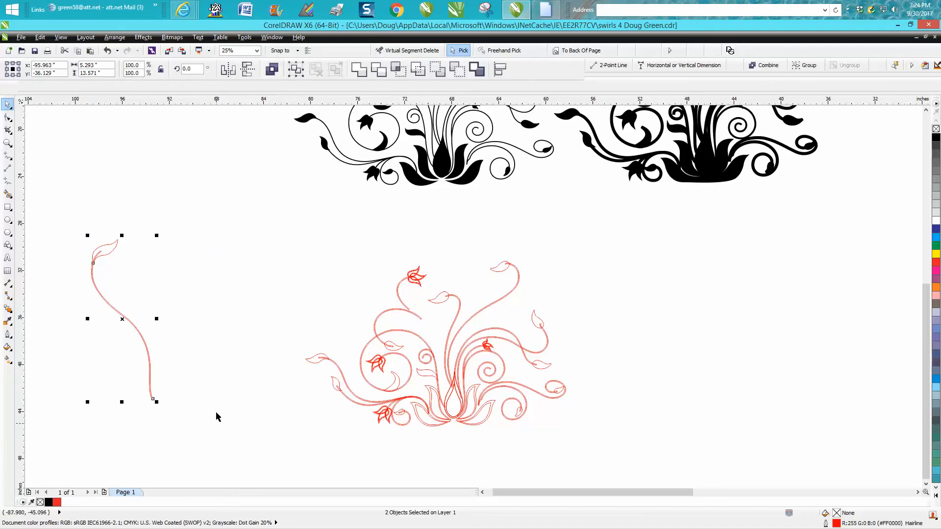
{"action": "left_click", "coordinate": [360, 72]}
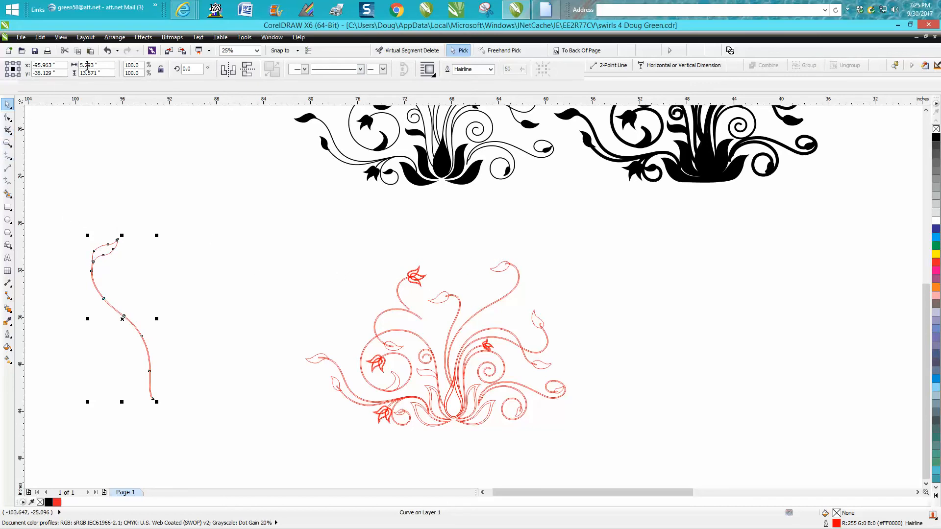
{"action": "left_click", "coordinate": [107, 50]}
{"action": "left_click", "coordinate": [8, 143]}
{"action": "left_click_drag", "start_coordinate": [87, 233], "coordinate": [131, 280]}
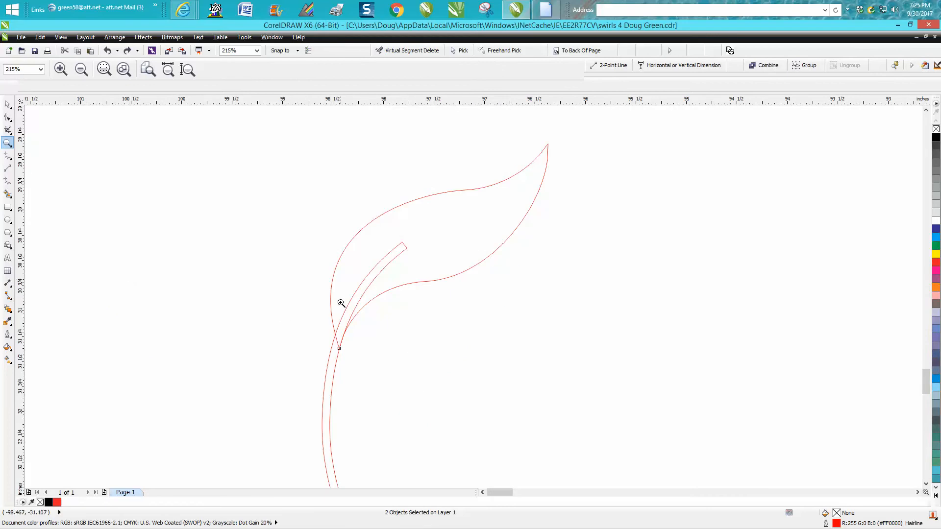
{"action": "left_click", "coordinate": [7, 104]}
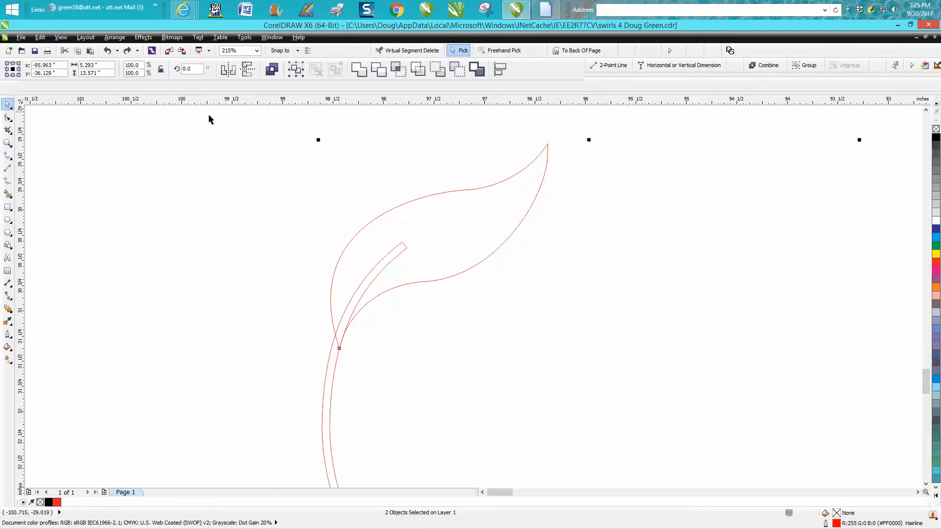
{"action": "left_click", "coordinate": [359, 69]}
{"action": "scroll", "coordinate": [364, 155], "scroll_direction": "down", "scroll_amount": 3}
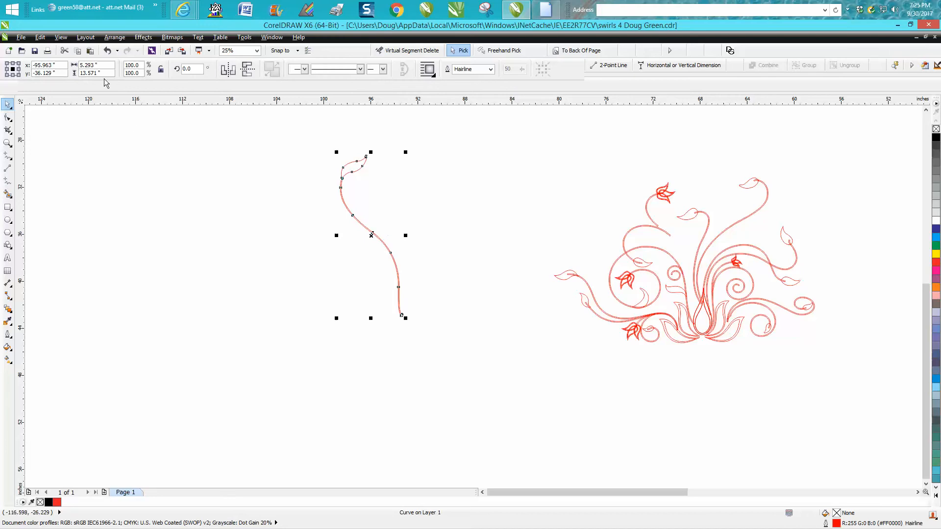
Step: Apply a one-step outside contour with a 0.09-inch offset to the welded leaf and stem
{"action": "left_click", "coordinate": [115, 38]}
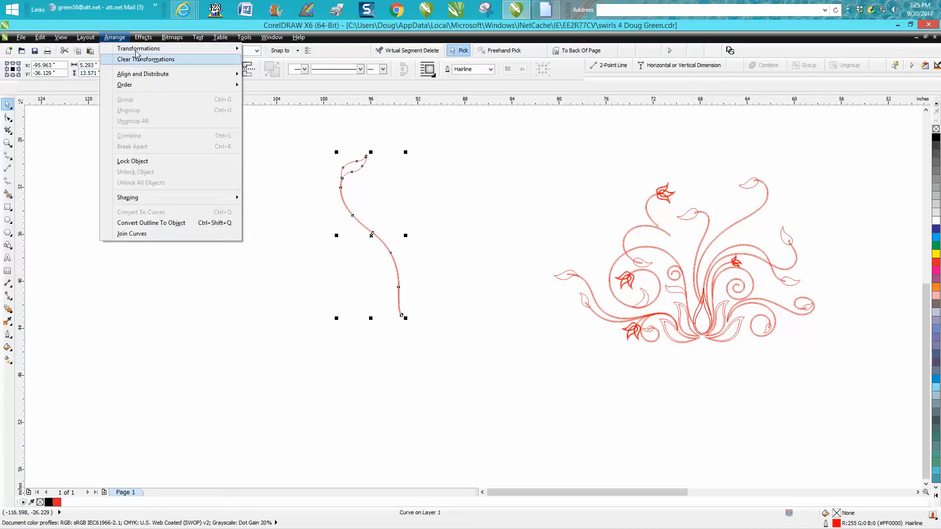
{"action": "left_click", "coordinate": [166, 112]}
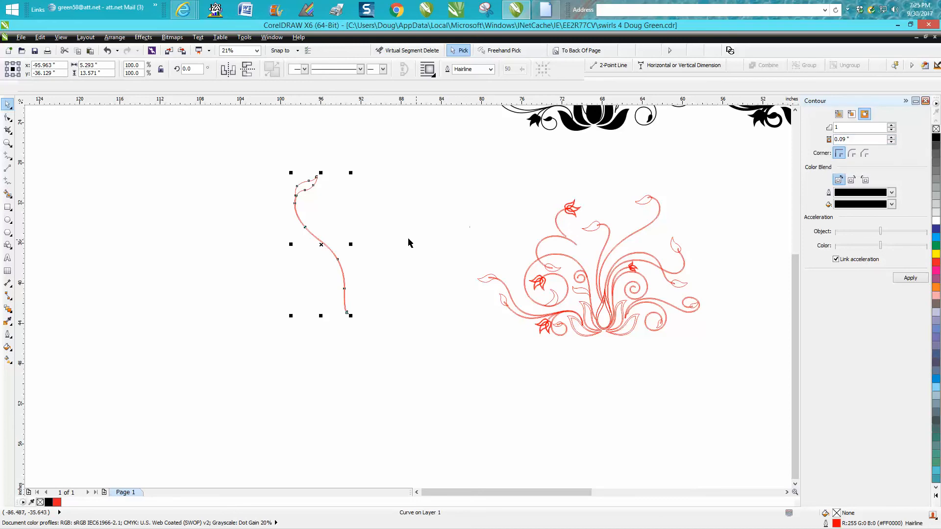
{"action": "left_click", "coordinate": [909, 278]}
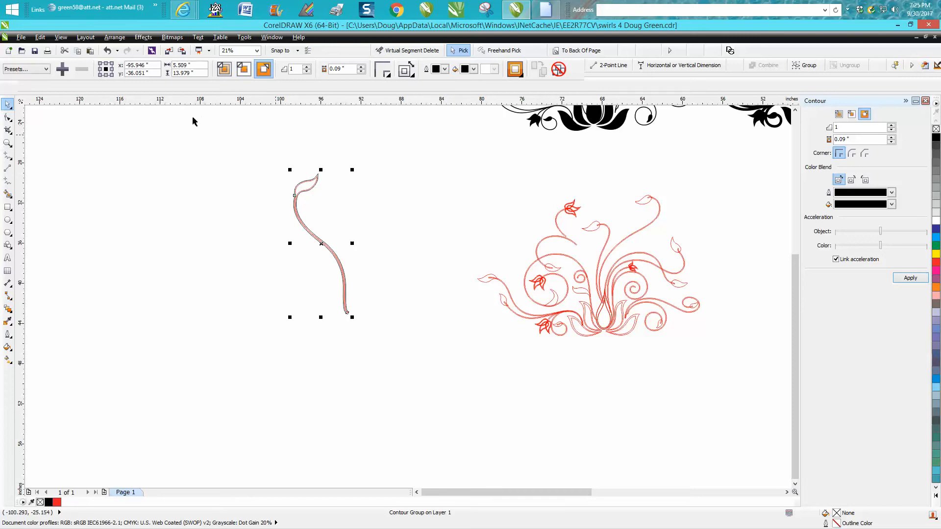
Step: Break the leaf-and-stem contour group apart and clear the selection
{"action": "left_click", "coordinate": [109, 37]}
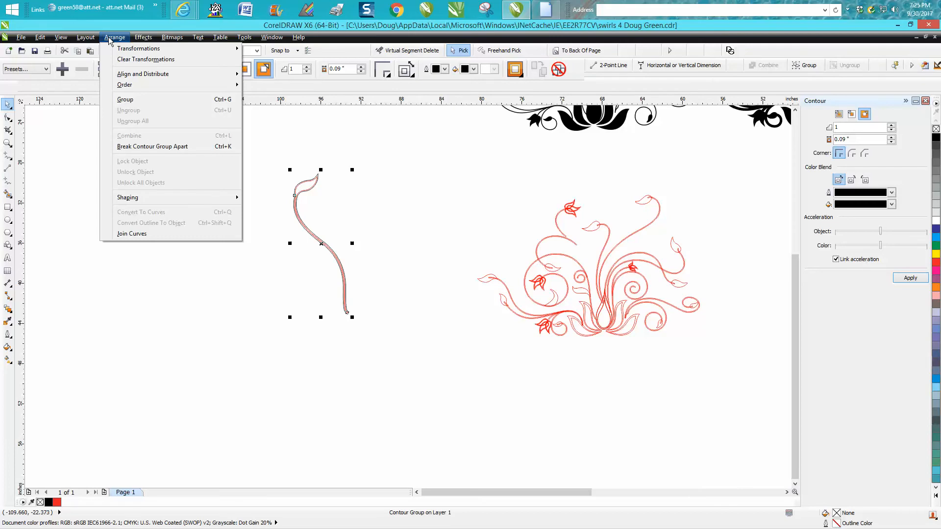
{"action": "left_click", "coordinate": [166, 147]}
{"action": "left_click", "coordinate": [167, 148]}
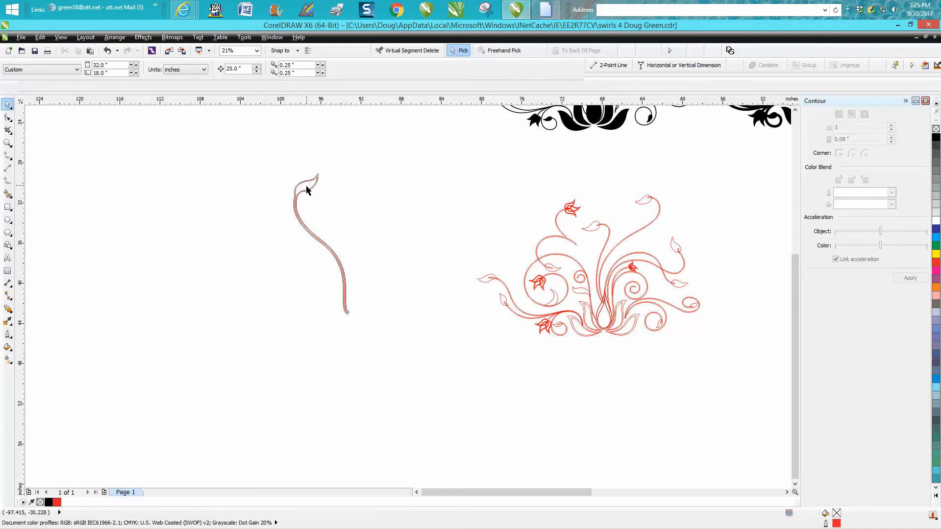
Step: Move the original red leaf-and-stem curve 25 inches left and the black contour curve 25 inches down
{"action": "left_click", "coordinate": [305, 191]}
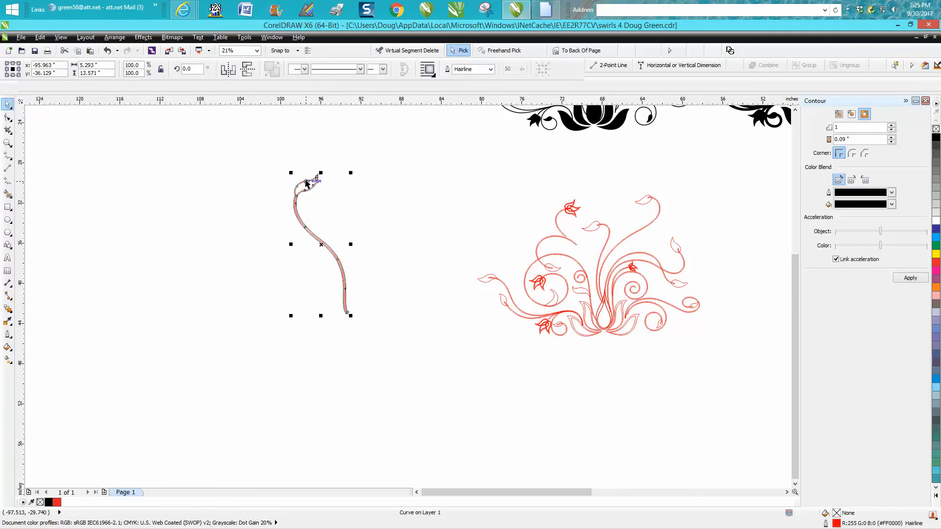
{"action": "key", "text": "Left"}
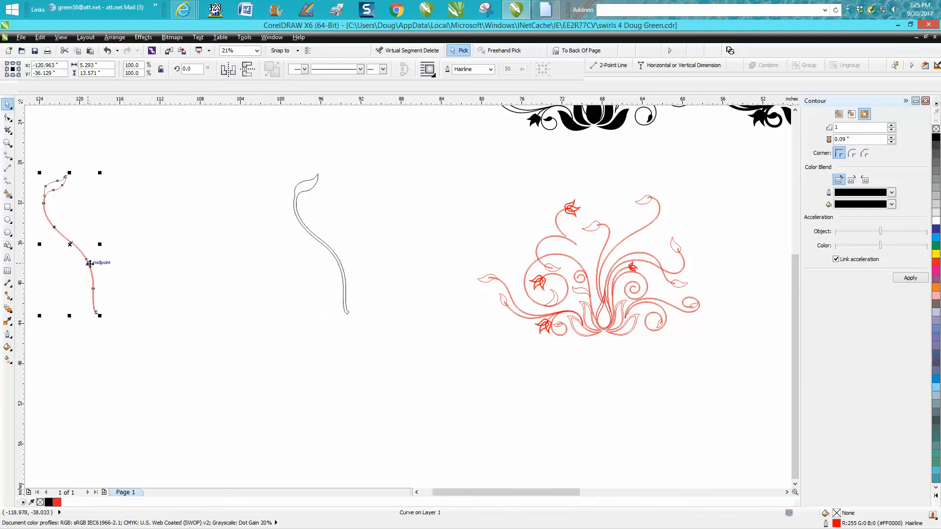
{"action": "left_click", "coordinate": [301, 189]}
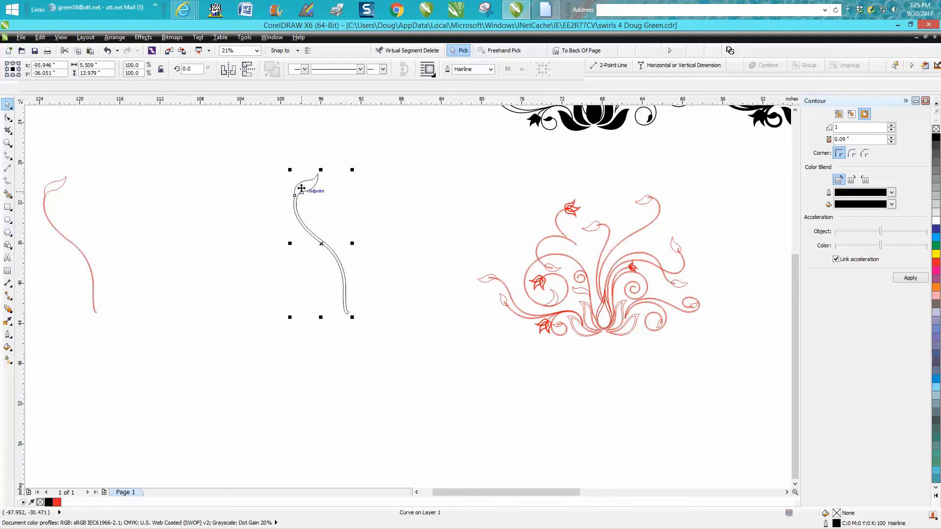
{"action": "key", "text": "Down"}
{"action": "scroll", "coordinate": [307, 195], "scroll_direction": "down", "scroll_amount": 2}
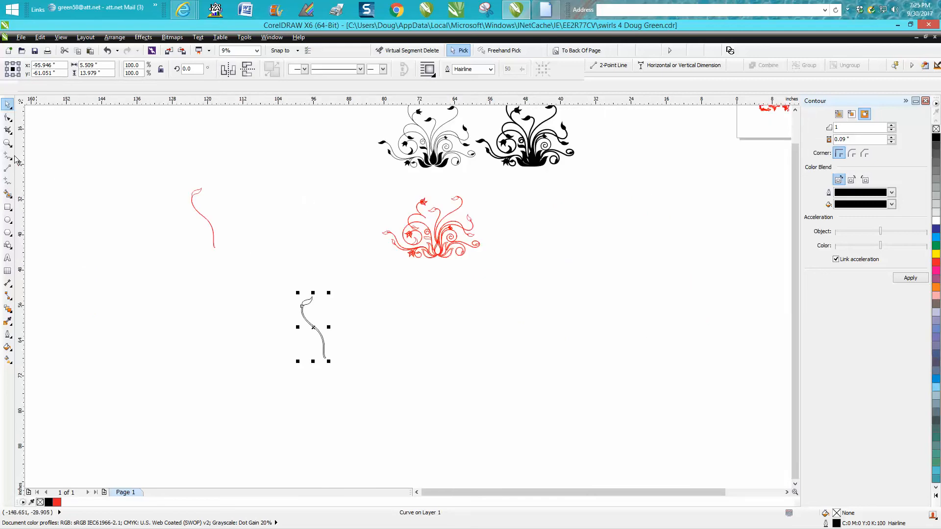
{"action": "left_click", "coordinate": [7, 143]}
{"action": "left_click_drag", "start_coordinate": [141, 162], "coordinate": [536, 380]}
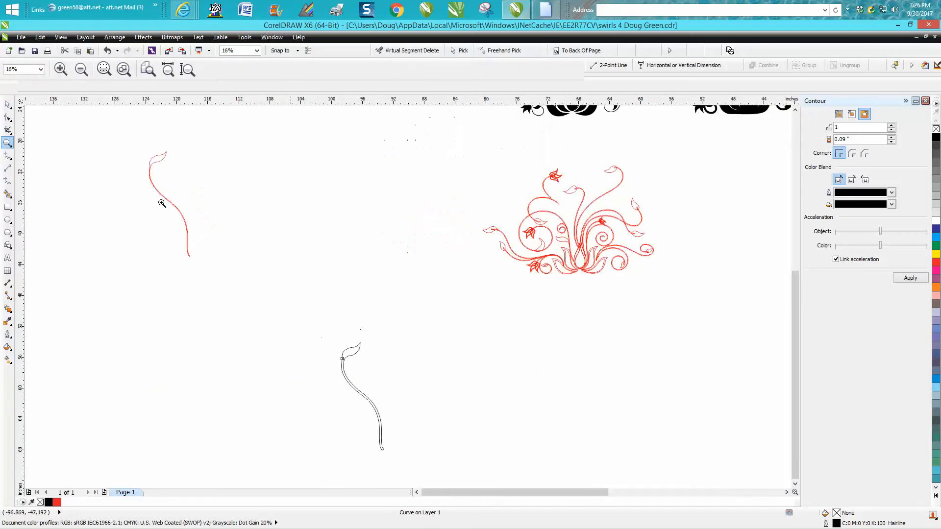
Step: Move the short central stem and its leaf 25 inches left out of the red swirl artwork and weld them into one curve
{"action": "left_click", "coordinate": [8, 105]}
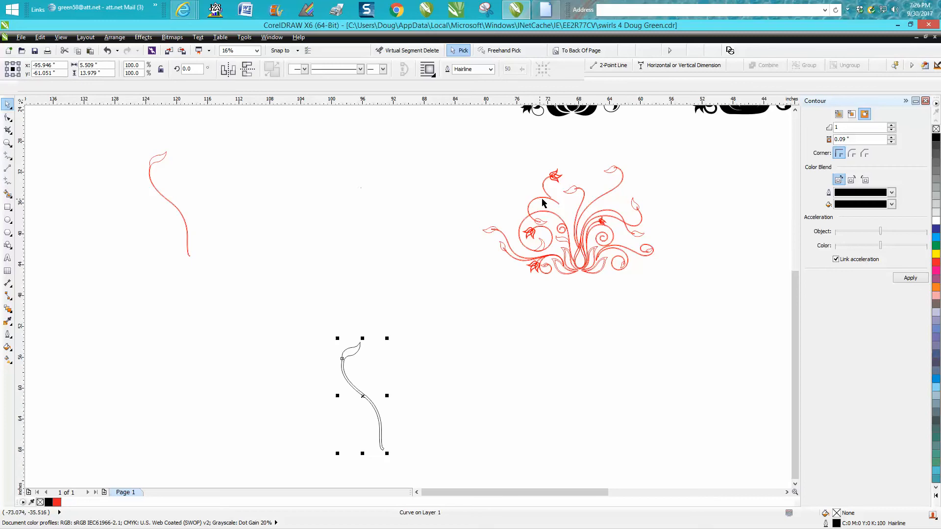
{"action": "left_click", "coordinate": [580, 197]}
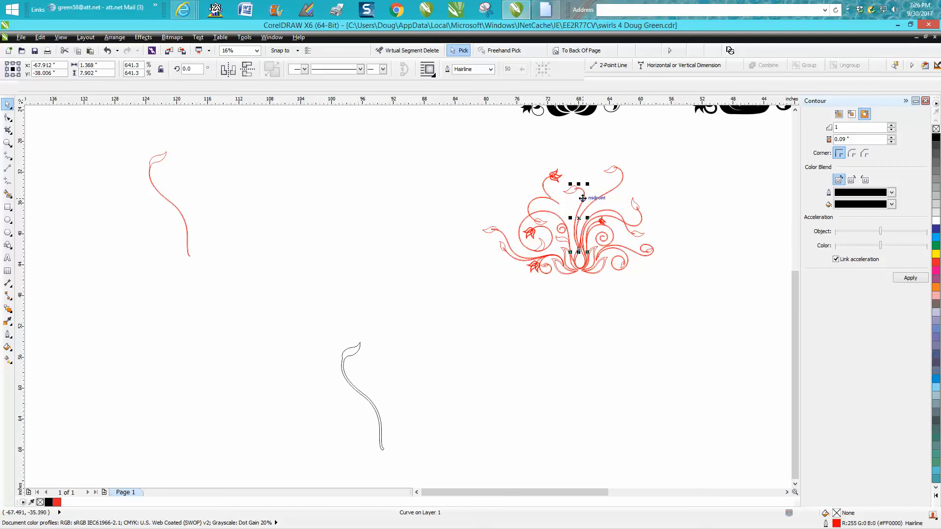
{"action": "key", "text": "Left"}
{"action": "left_click", "coordinate": [570, 192]}
{"action": "key", "text": "Left"}
{"action": "left_click_drag", "start_coordinate": [358, 170], "coordinate": [431, 258]}
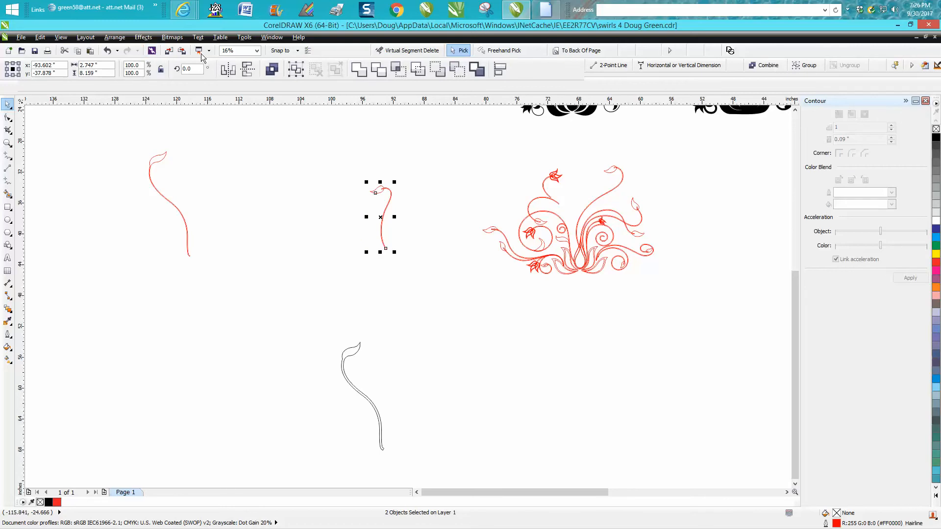
{"action": "left_click", "coordinate": [359, 69]}
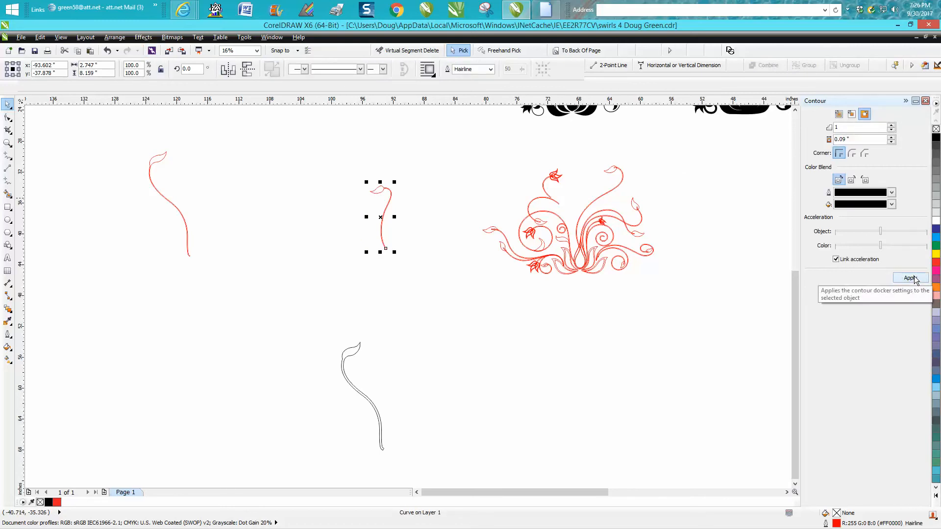
Step: Apply a one-step outside contour with a 0.09-inch offset to the short welded stem and break the contour group apart
{"action": "left_click", "coordinate": [914, 279]}
{"action": "left_click", "coordinate": [129, 41]}
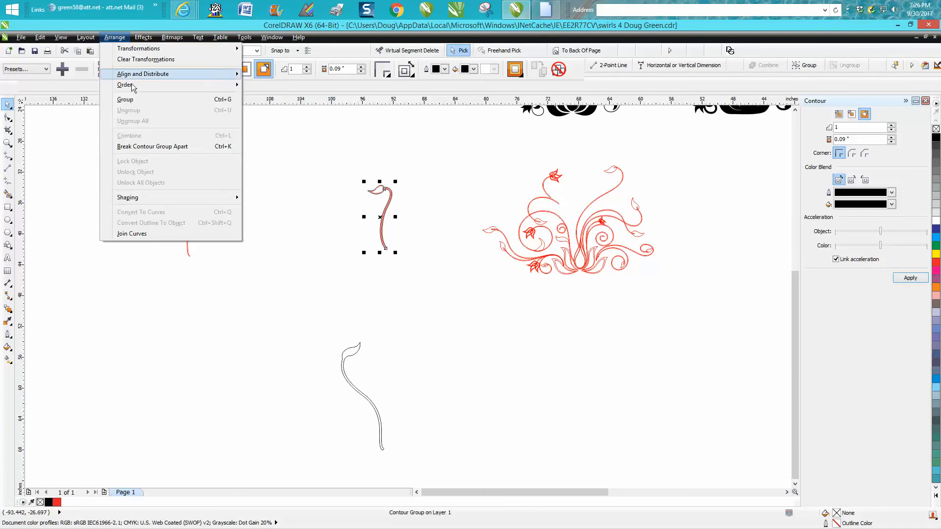
{"action": "left_click", "coordinate": [155, 145]}
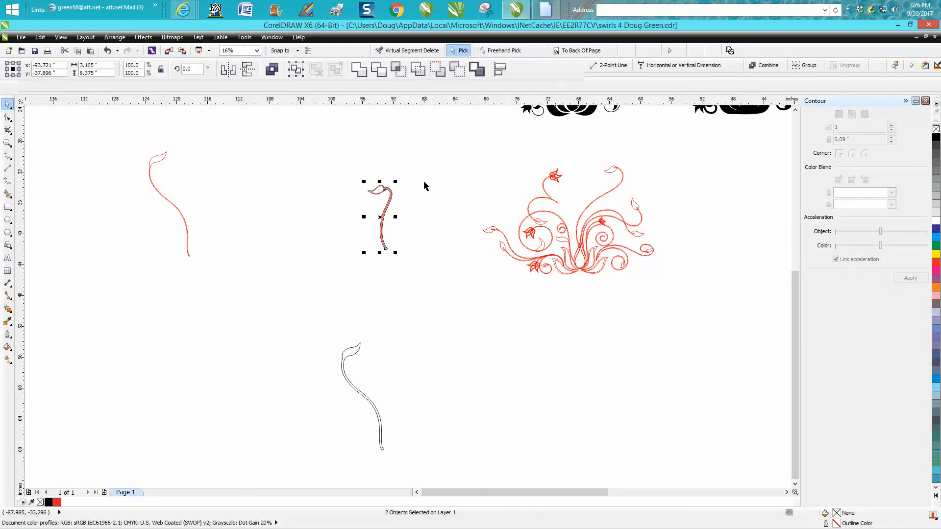
Step: Move the short stem's original red curve 25 inches left and its black contour curve 25 inches down
{"action": "left_click", "coordinate": [425, 183]}
{"action": "left_click", "coordinate": [381, 189]}
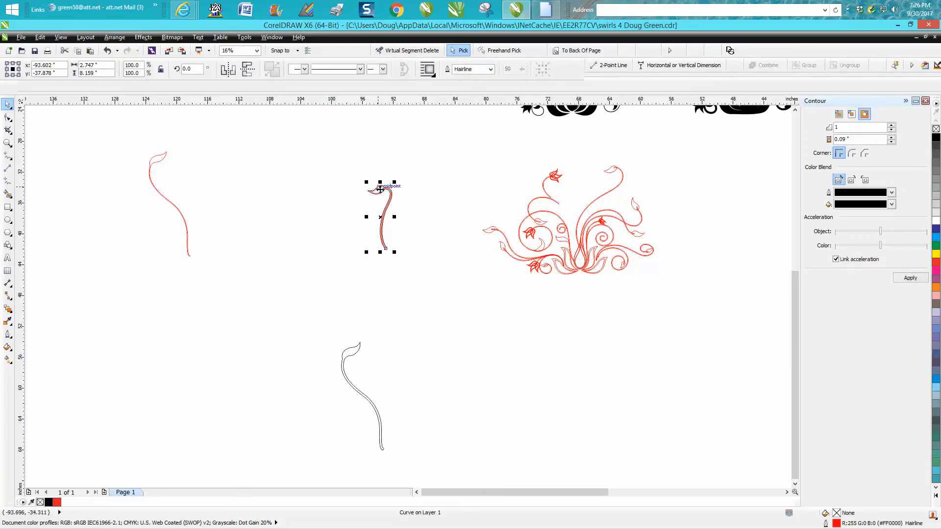
{"action": "key", "text": "Left"}
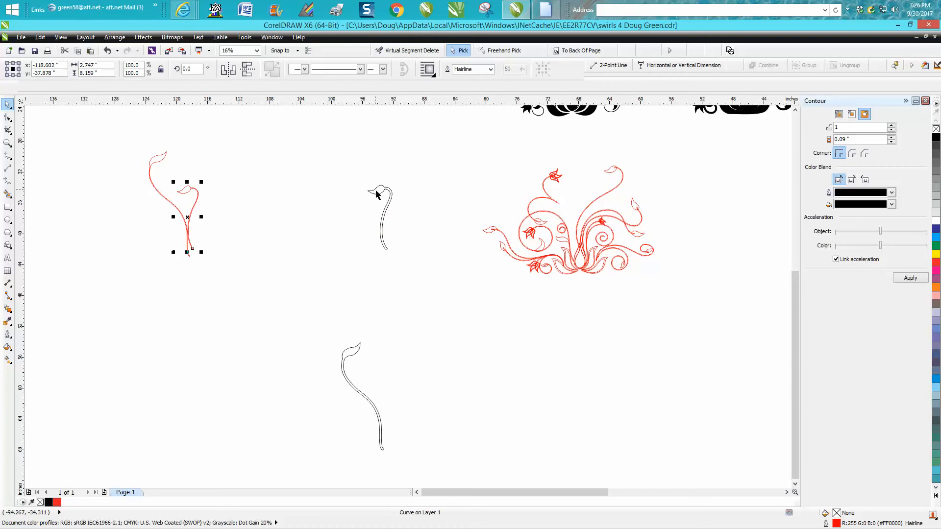
{"action": "left_click", "coordinate": [380, 194]}
{"action": "key", "text": "Down"}
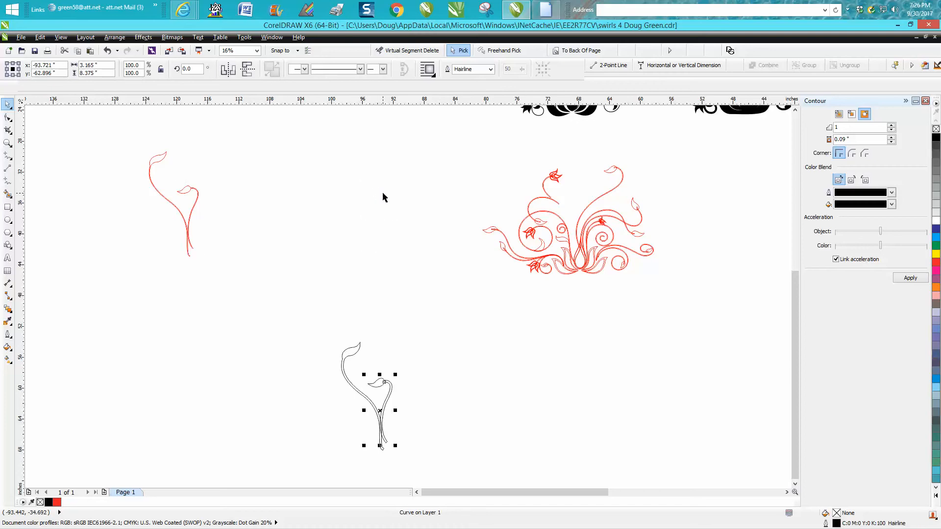
Step: Move the tall S-curved stem and its leaf from the upper right of the swirl artwork 25 inches left
{"action": "left_click", "coordinate": [601, 196]}
{"action": "left_click", "coordinate": [602, 196]}
{"action": "key", "text": "Left"}
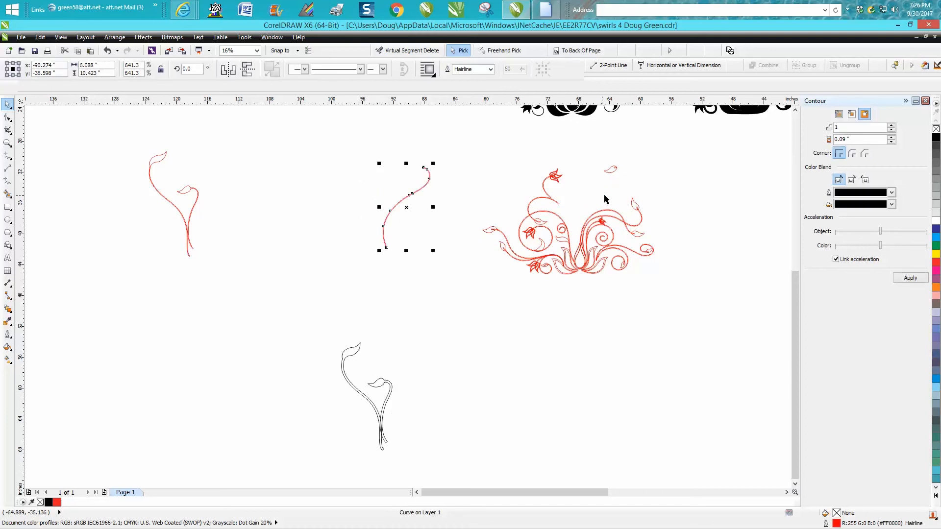
{"action": "double_click", "coordinate": [610, 172]}
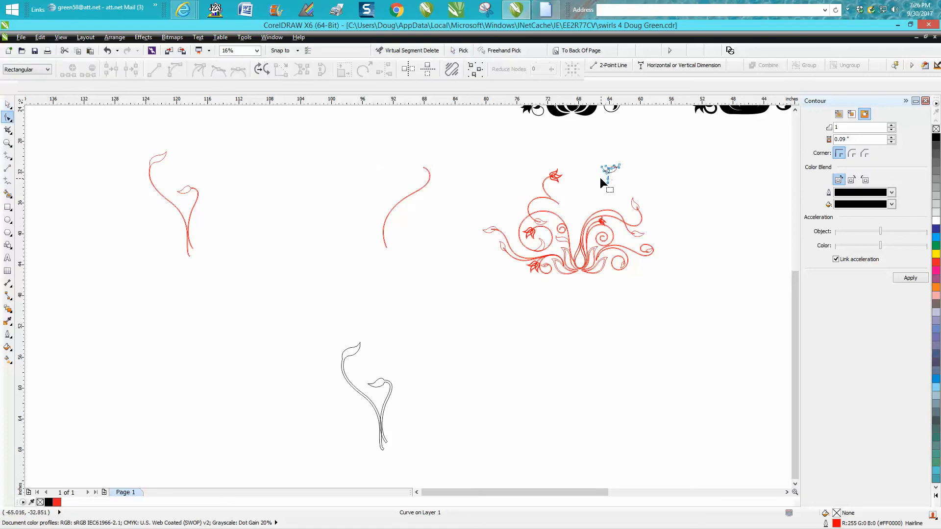
{"action": "left_click", "coordinate": [8, 104]}
{"action": "key", "text": "Left"}
Step: Weld the separated tall S-curved stem and its leaf into one curve
{"action": "left_click_drag", "start_coordinate": [356, 146], "coordinate": [447, 267]}
{"action": "left_click", "coordinate": [8, 142]}
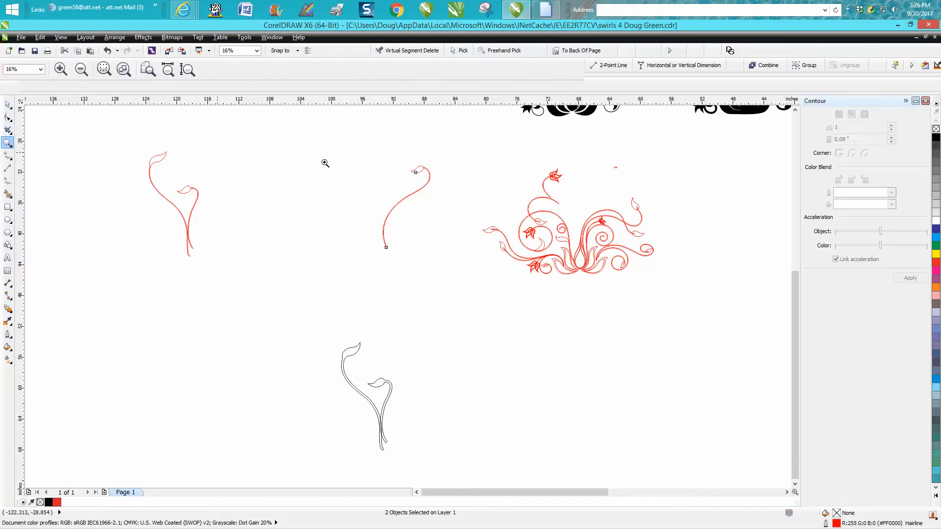
{"action": "left_click_drag", "start_coordinate": [313, 143], "coordinate": [487, 455]}
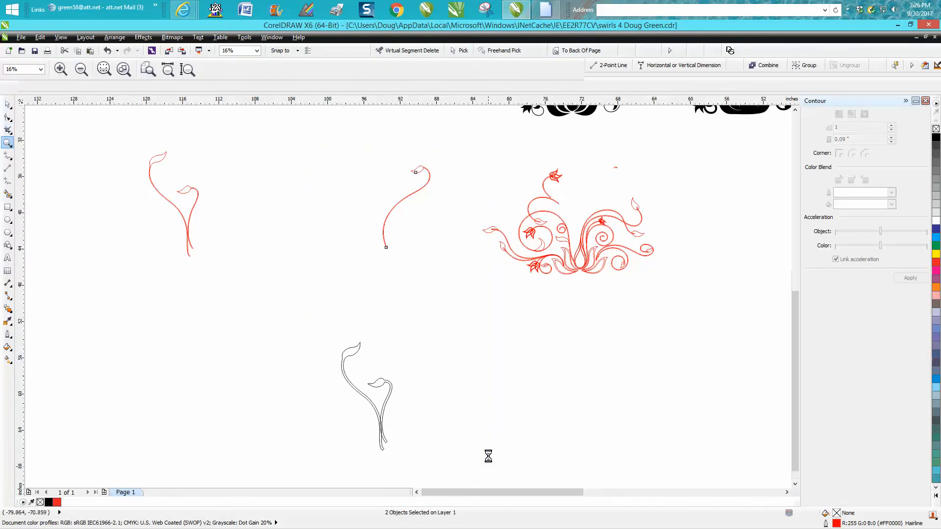
{"action": "left_click", "coordinate": [8, 104]}
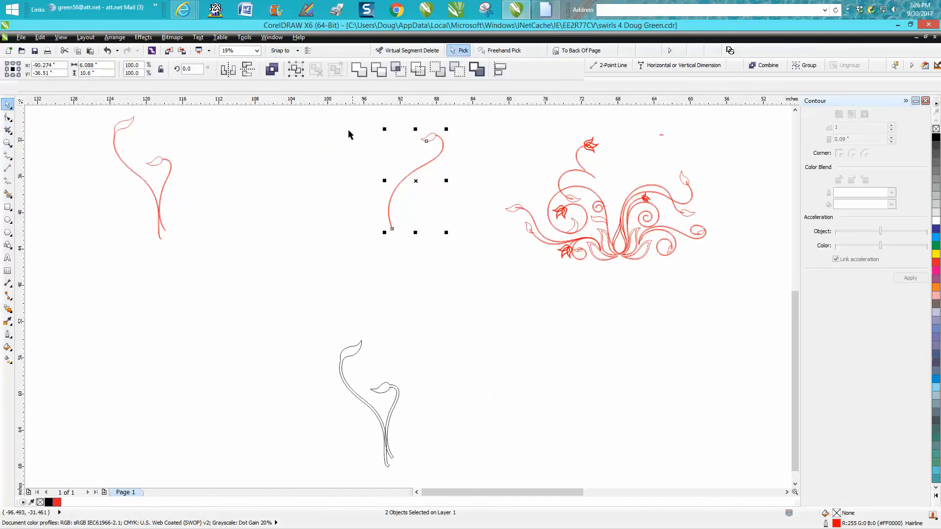
{"action": "left_click", "coordinate": [359, 71]}
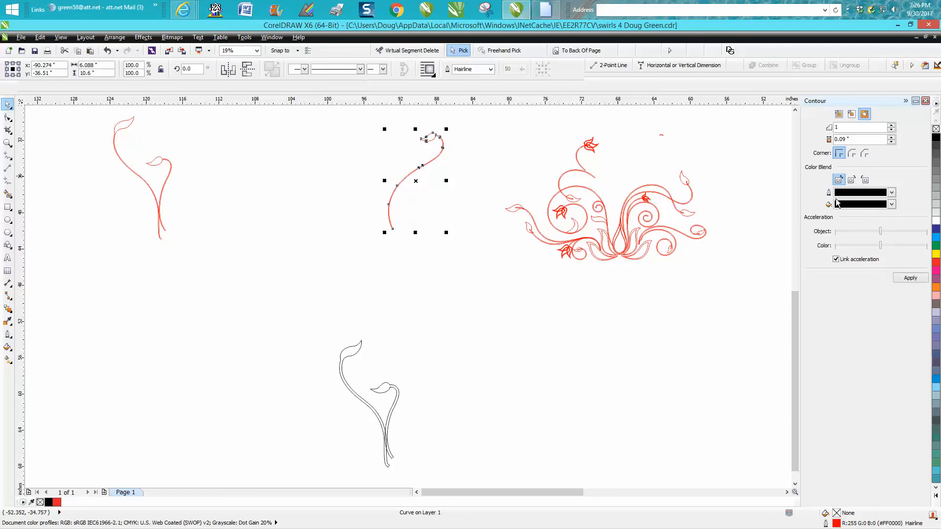
Step: Apply a one-step outside contour with a 0.09-inch offset to the tall welded stem and break the contour group apart
{"action": "left_click", "coordinate": [920, 279]}
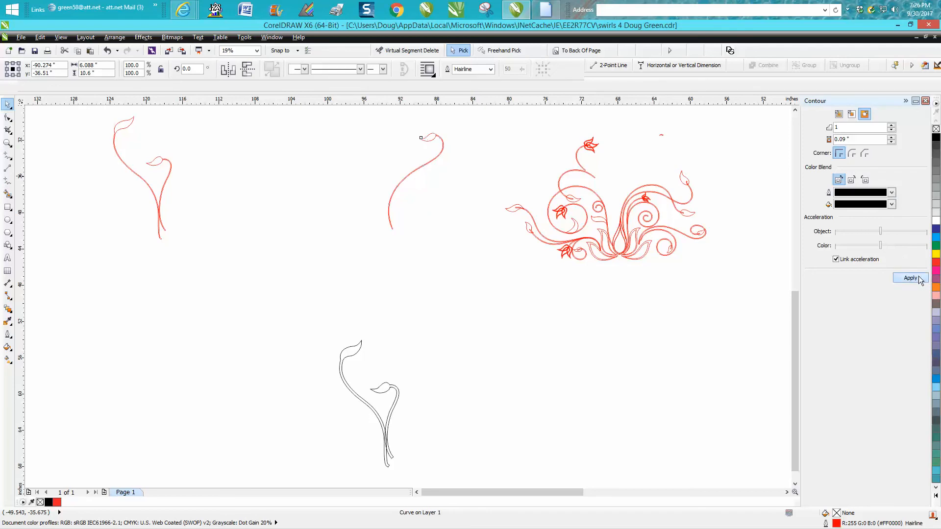
{"action": "left_click", "coordinate": [114, 38]}
{"action": "left_click", "coordinate": [166, 146]}
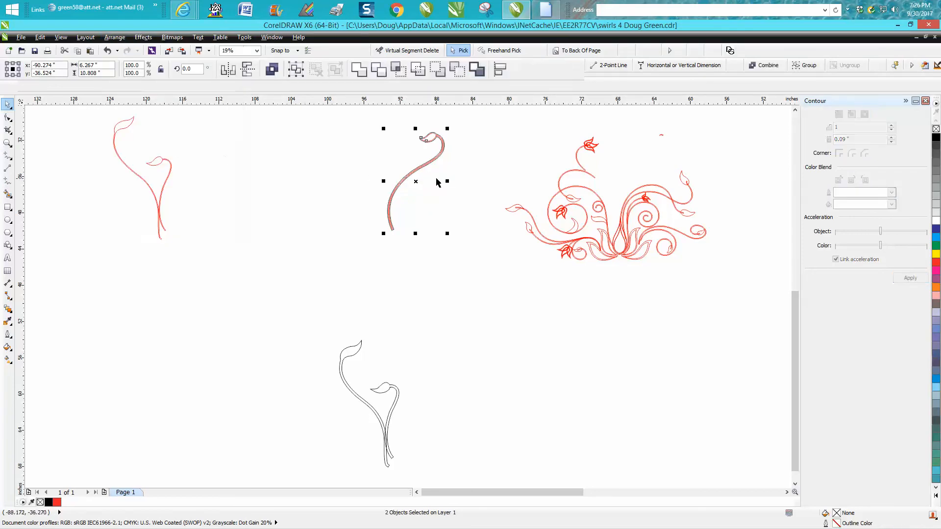
Step: Move the tall stem's original red curve 25 inches left and its black contour curve 25 inches down
{"action": "left_click", "coordinate": [450, 171]}
{"action": "left_click", "coordinate": [433, 141]}
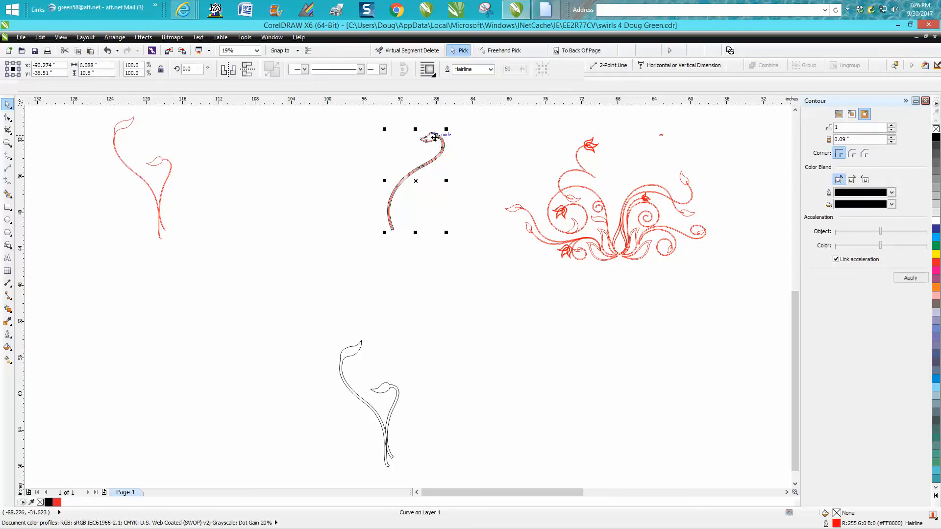
{"action": "key", "text": "Left"}
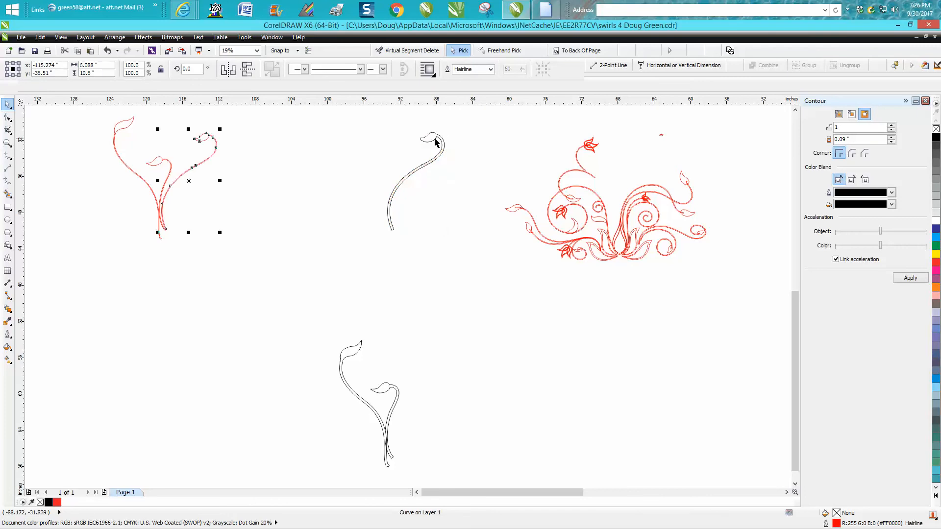
{"action": "left_click", "coordinate": [438, 158]}
{"action": "key", "text": "Down"}
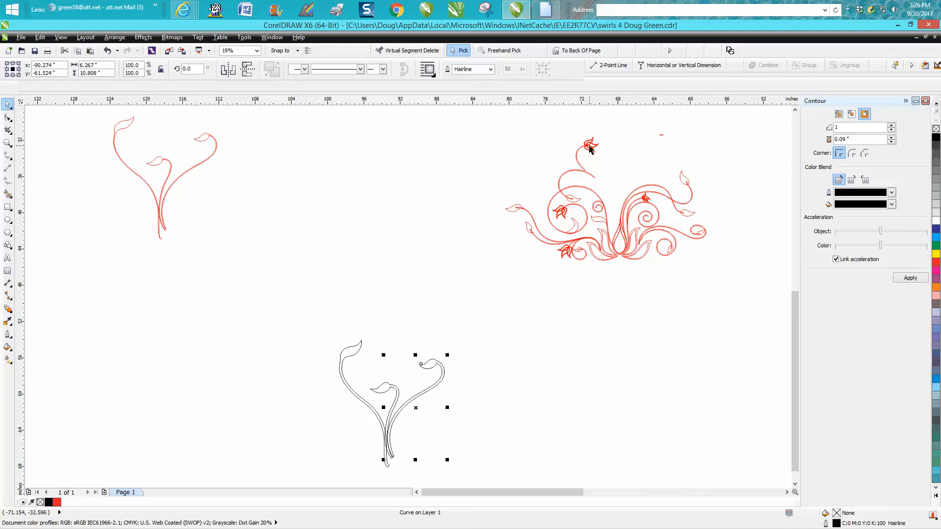
Step: Move the outer outline of the top flower's upper petal 25 inches left and then 25 inches up, away from the artwork
{"action": "left_click", "coordinate": [7, 142]}
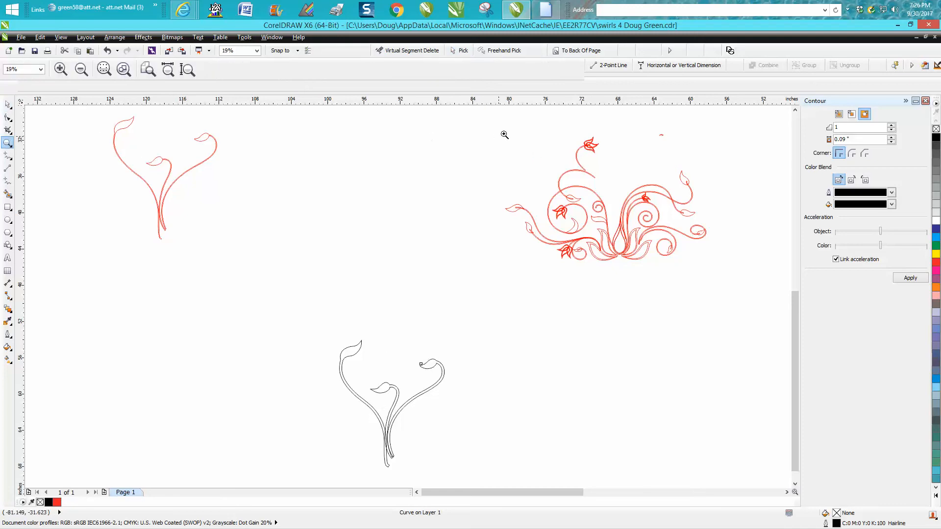
{"action": "left_click_drag", "start_coordinate": [609, 170], "coordinate": [630, 185]}
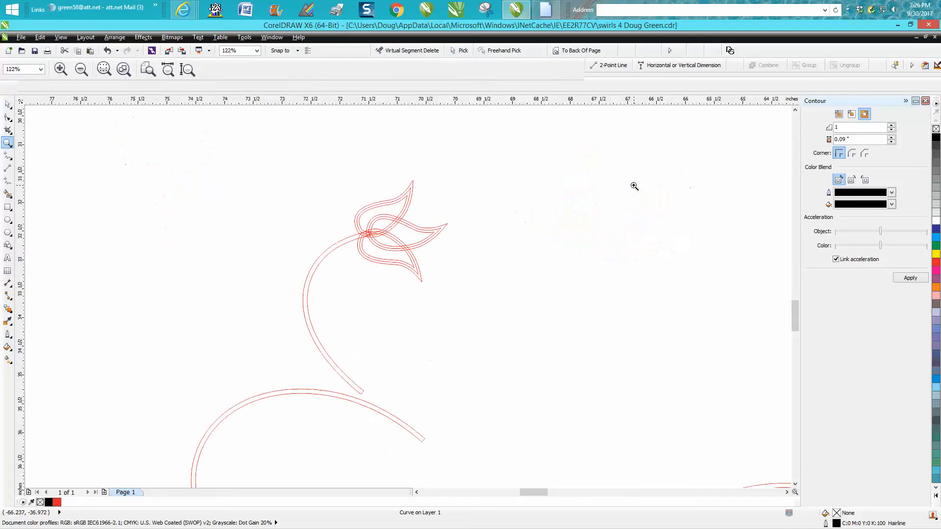
{"action": "left_click", "coordinate": [7, 104]}
{"action": "left_click", "coordinate": [399, 202]}
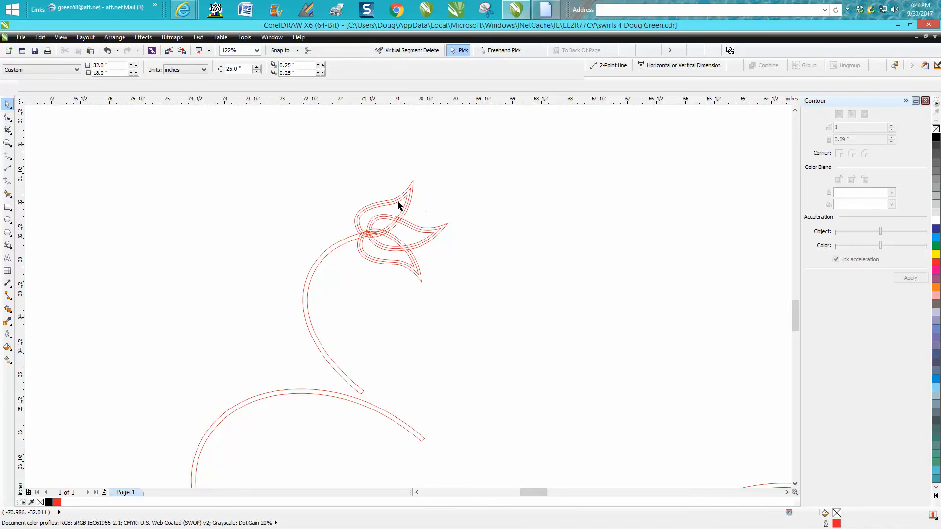
{"action": "key", "text": "Left"}
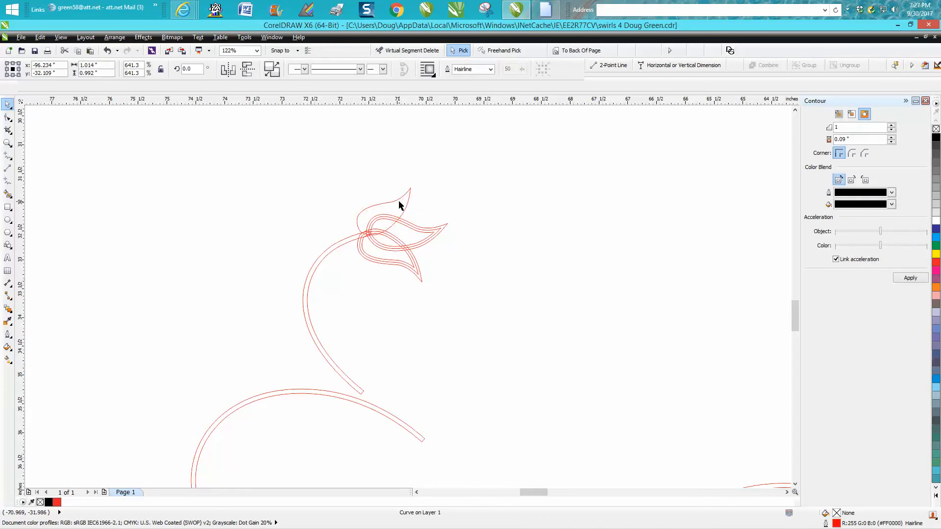
{"action": "scroll", "coordinate": [399, 205], "scroll_direction": "down", "scroll_amount": 4}
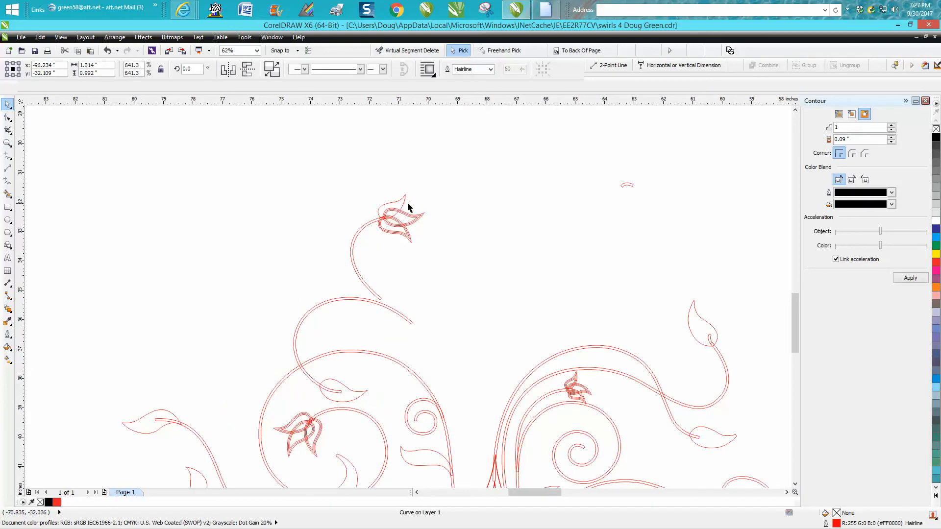
{"action": "scroll", "coordinate": [409, 207], "scroll_direction": "down", "scroll_amount": 2}
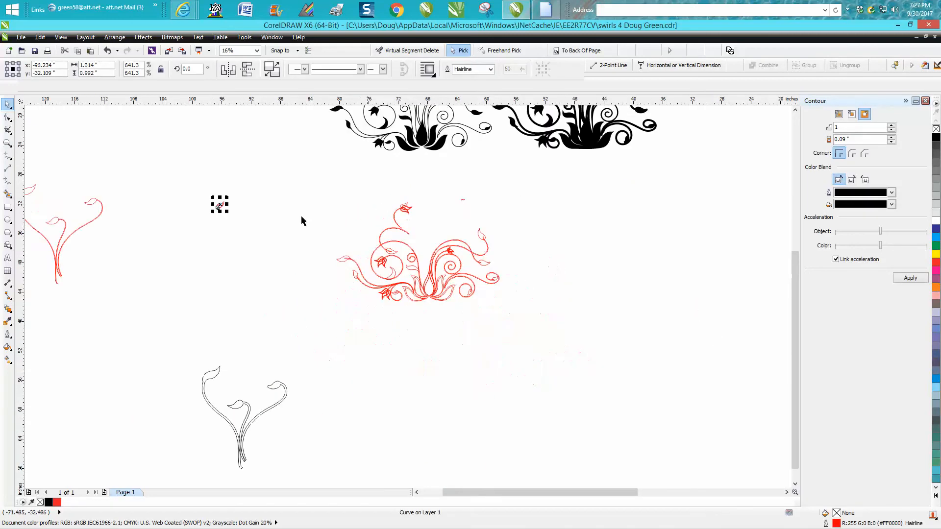
{"action": "key", "text": "Up"}
Step: Move the upper petal's inner outline and the flower's middle petal outline 25 inches left
{"action": "left_click", "coordinate": [405, 208]}
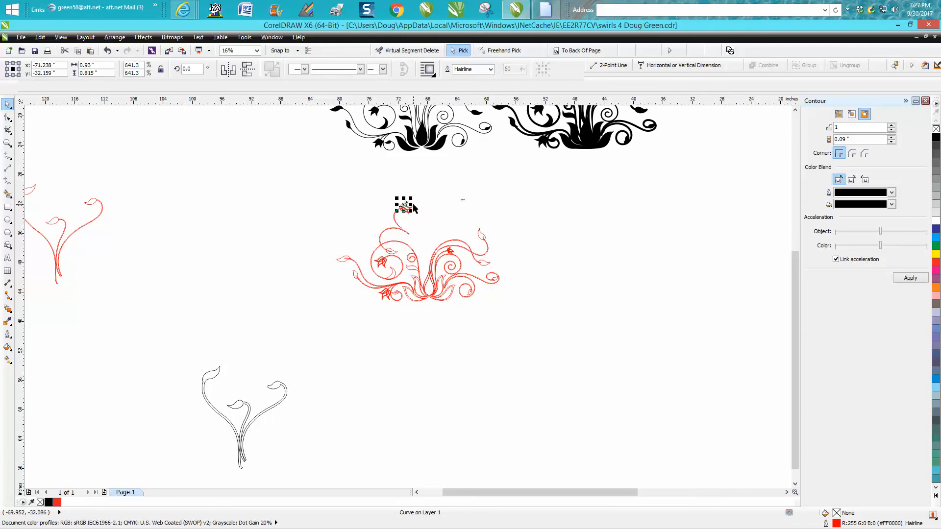
{"action": "key", "text": "Left"}
{"action": "left_click", "coordinate": [410, 210]}
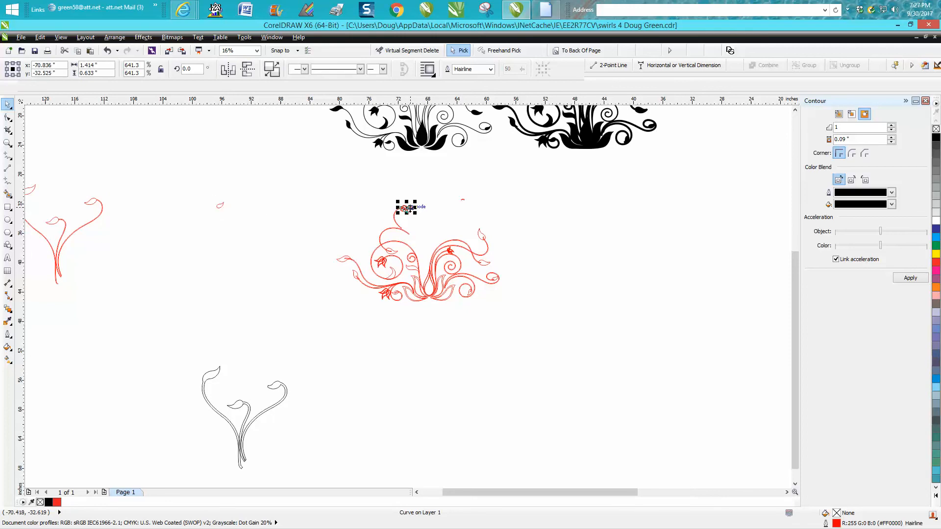
{"action": "key", "text": "Up"}
{"action": "key", "text": "ctrl+z"}
{"action": "key", "text": "Left"}
Step: Move the lower petal's outer outline 25 inches left and then 25 inches up, and its inner outline 25 inches left
{"action": "left_click", "coordinate": [406, 212]}
{"action": "key", "text": "Left"}
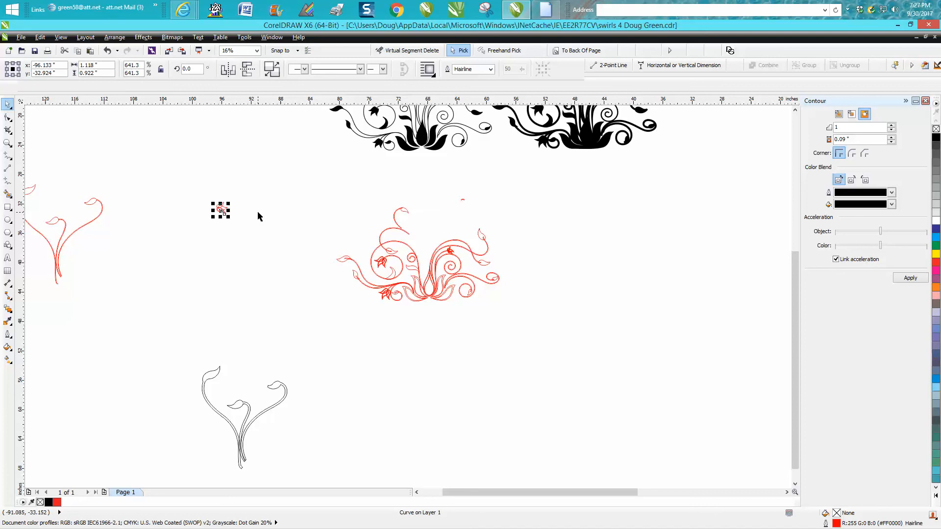
{"action": "key", "text": "Up"}
{"action": "left_click", "coordinate": [401, 211]}
{"action": "key", "text": "Left"}
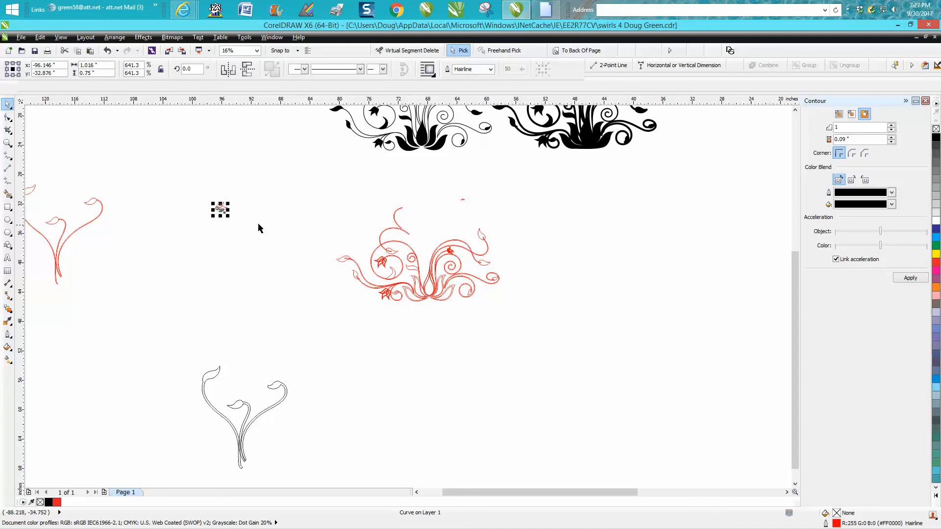
Step: Move the flower's curved stem 25 inches left and weld it with the three separated petals into one curve
{"action": "left_click", "coordinate": [397, 225]}
{"action": "key", "text": "Left"}
{"action": "left_click", "coordinate": [9, 145]}
{"action": "left_click_drag", "start_coordinate": [192, 189], "coordinate": [284, 257]}
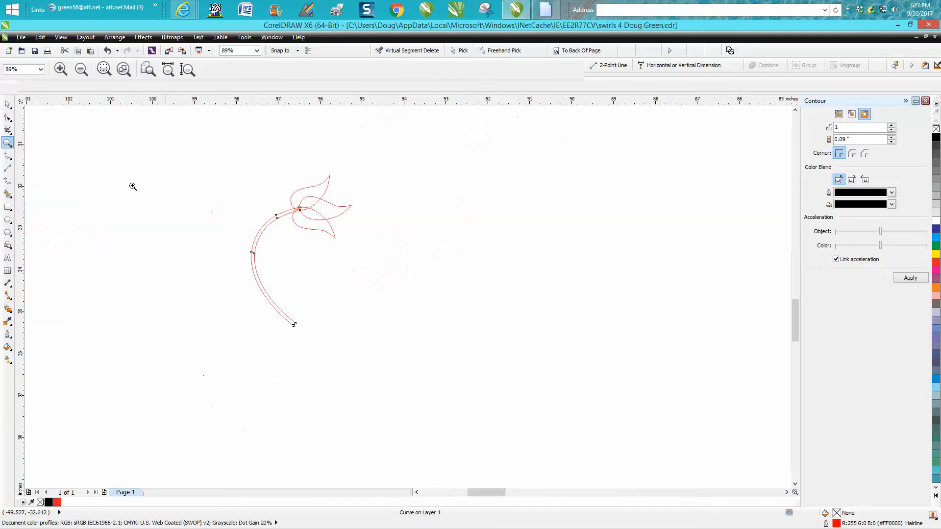
{"action": "left_click", "coordinate": [7, 104]}
{"action": "left_click_drag", "start_coordinate": [161, 147], "coordinate": [425, 352]}
{"action": "left_click", "coordinate": [358, 69]}
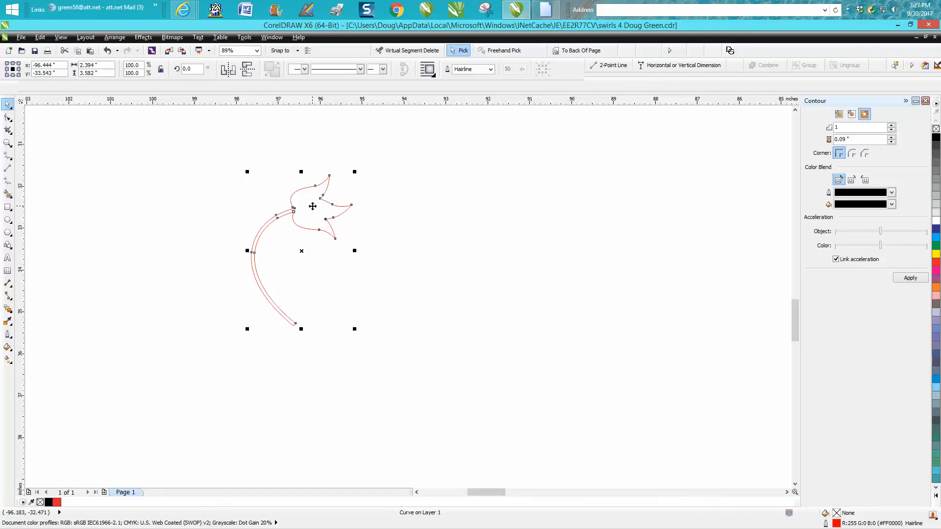
Step: Apply a one-step outside contour with a 0.09-inch offset to the welded flower and stem and break the contour group apart
{"action": "left_click", "coordinate": [909, 277]}
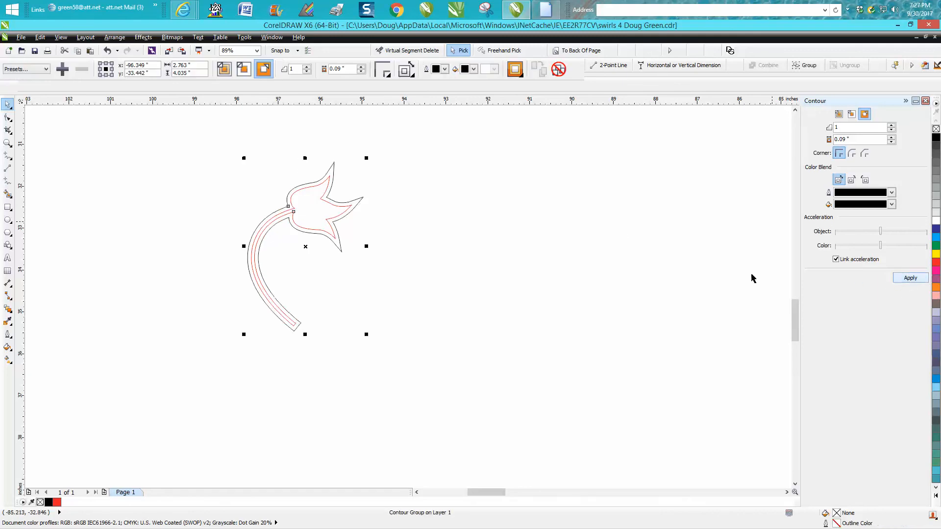
{"action": "left_click", "coordinate": [115, 37]}
{"action": "left_click", "coordinate": [152, 146]}
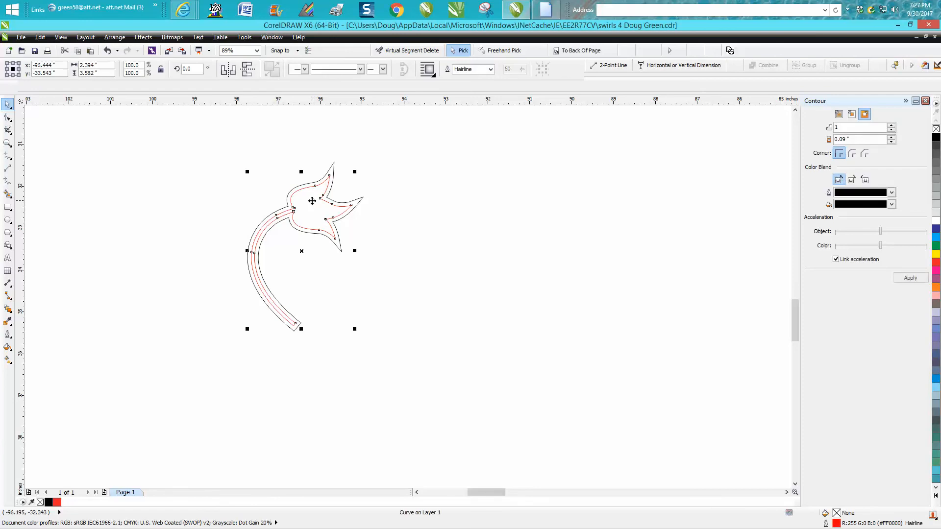
Step: Move the original welded flower and stem 25 inches left and its contour 25 inches down to the other contours
{"action": "key", "text": "Left"}
{"action": "left_click", "coordinate": [335, 201]}
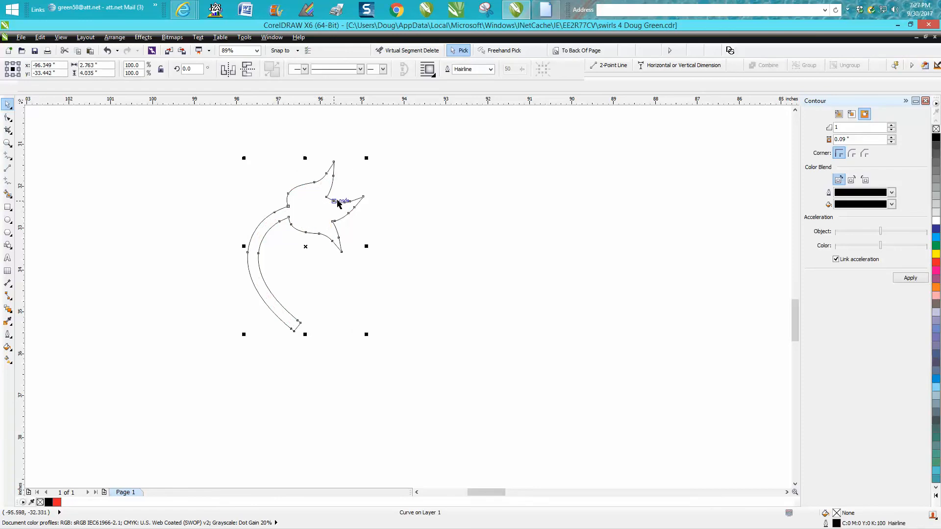
{"action": "key", "text": "Down"}
{"action": "scroll", "coordinate": [346, 195], "scroll_direction": "down", "scroll_amount": 2}
{"action": "scroll", "coordinate": [366, 189], "scroll_direction": "down", "scroll_amount": 1}
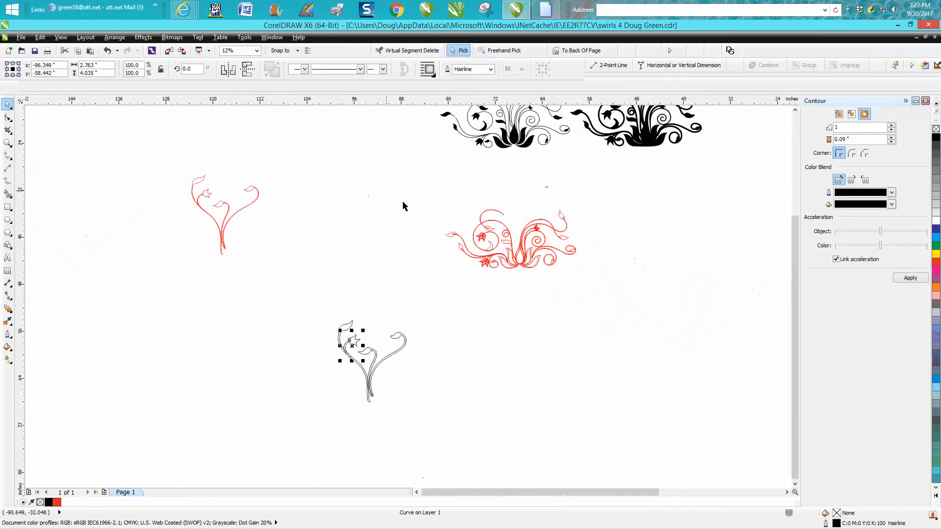
Step: Weld the collected black stem, leaf and flower contours into one curve
{"action": "left_click", "coordinate": [8, 143]}
{"action": "left_click_drag", "start_coordinate": [319, 315], "coordinate": [478, 454]}
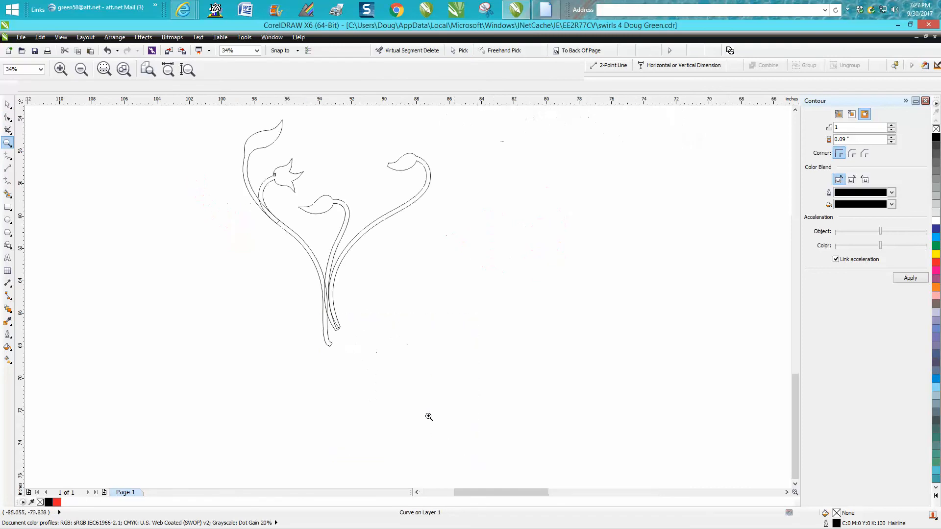
{"action": "scroll", "coordinate": [274, 293], "scroll_direction": "down", "scroll_amount": 1}
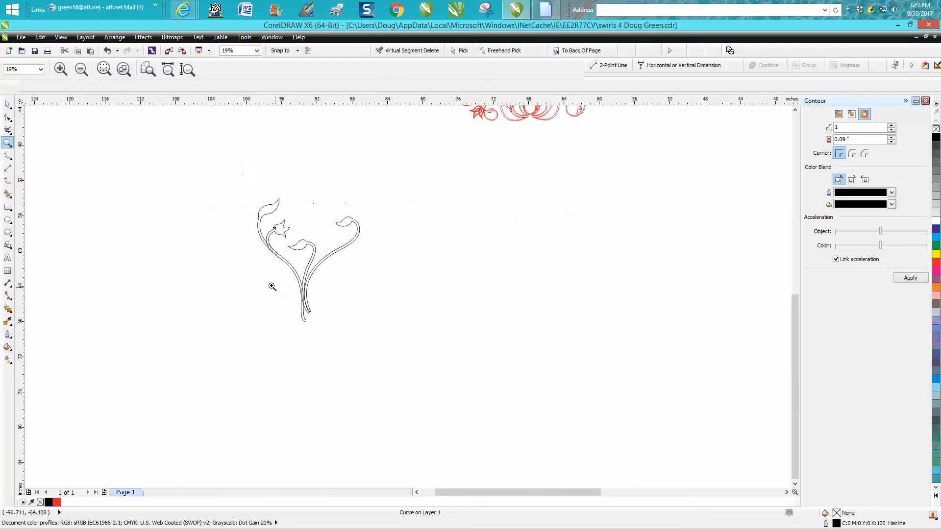
{"action": "left_click", "coordinate": [7, 105]}
{"action": "left_click_drag", "start_coordinate": [214, 179], "coordinate": [419, 340]}
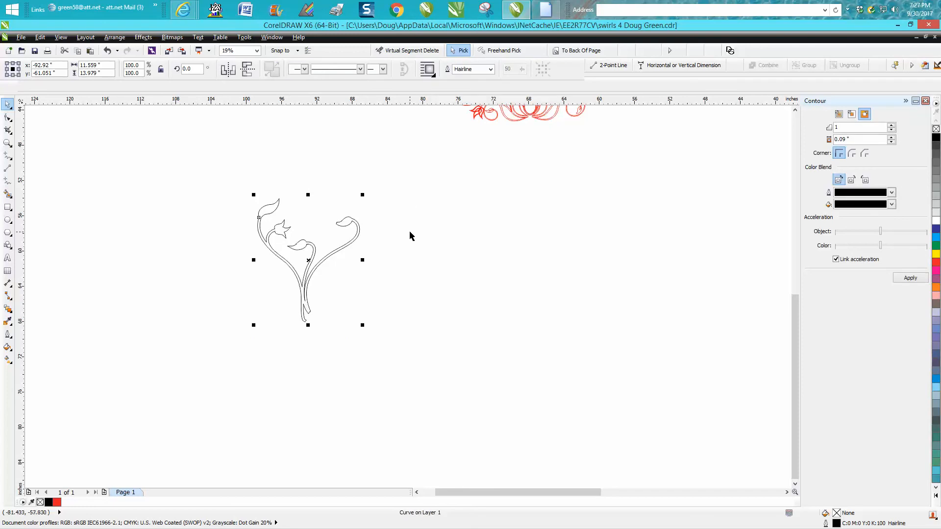
{"action": "left_click", "coordinate": [411, 237]}
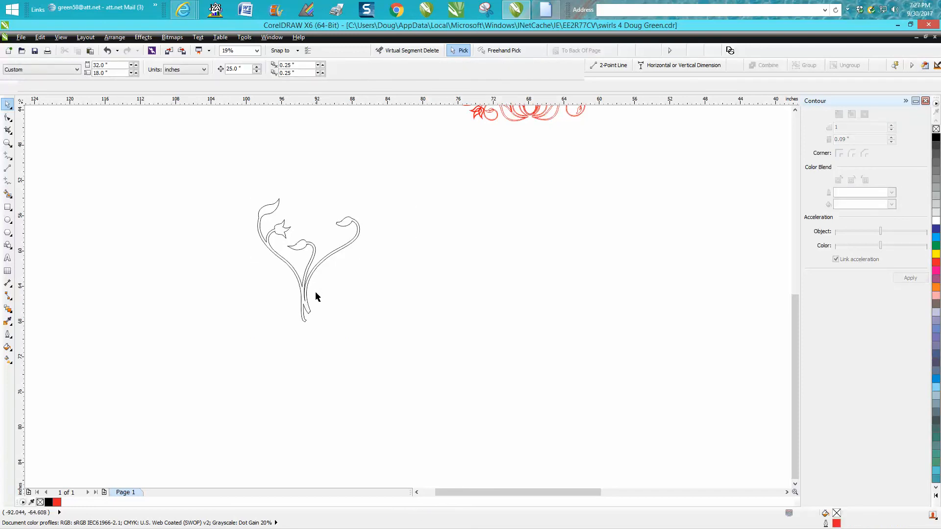
Step: Move the upper-left petal outline at the base of the red swirl 25 inches left and select the lower-left petal outline
{"action": "scroll", "coordinate": [335, 281], "scroll_direction": "down", "scroll_amount": 3}
{"action": "left_click", "coordinate": [7, 143]}
{"action": "left_click_drag", "start_coordinate": [416, 191], "coordinate": [487, 233]}
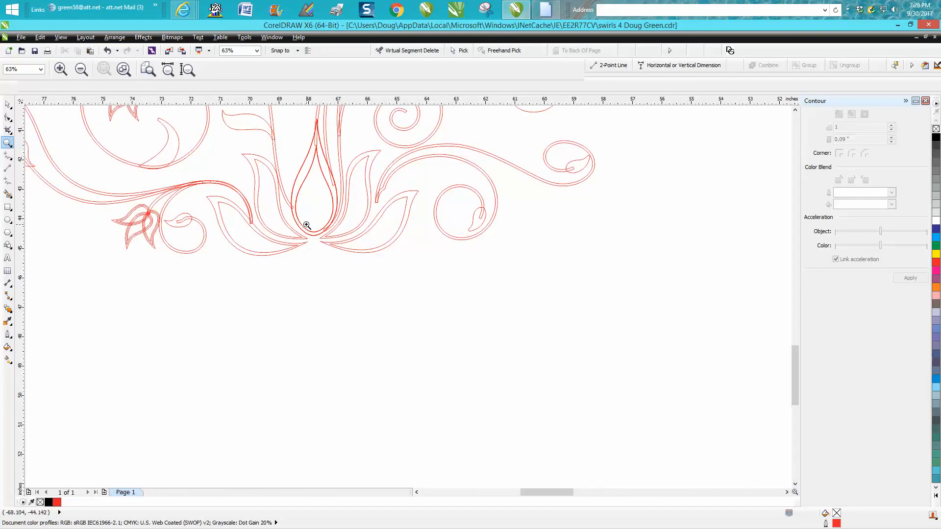
{"action": "left_click", "coordinate": [7, 105]}
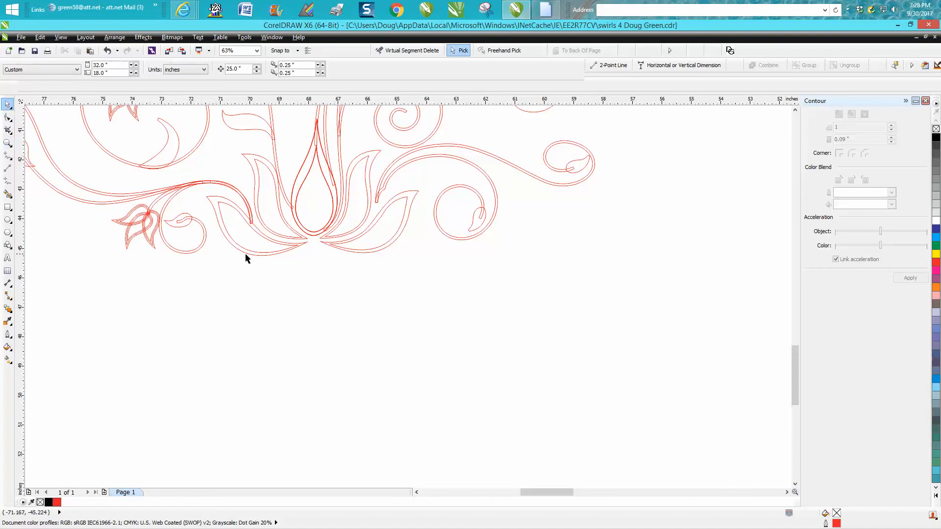
{"action": "left_click", "coordinate": [280, 205]}
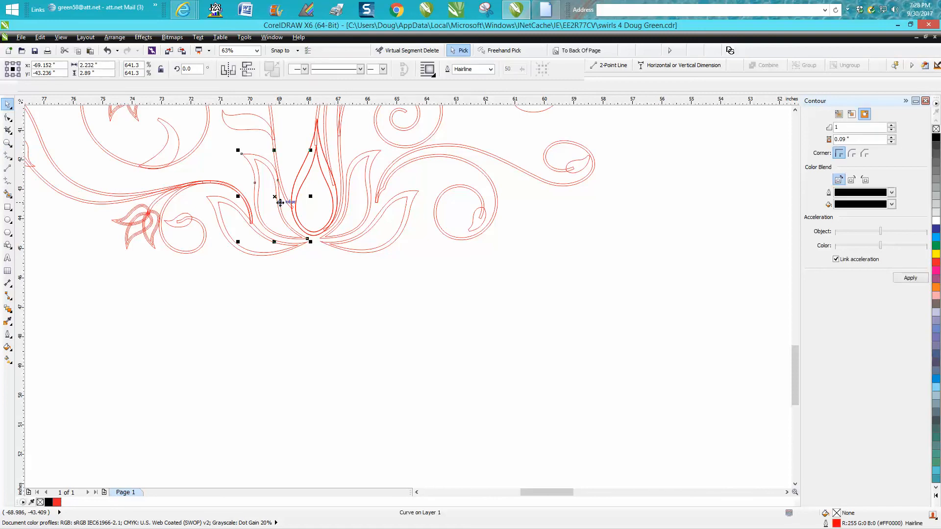
{"action": "left_click", "coordinate": [259, 235]}
{"action": "scroll", "coordinate": [362, 276], "scroll_direction": "down", "scroll_amount": 2}
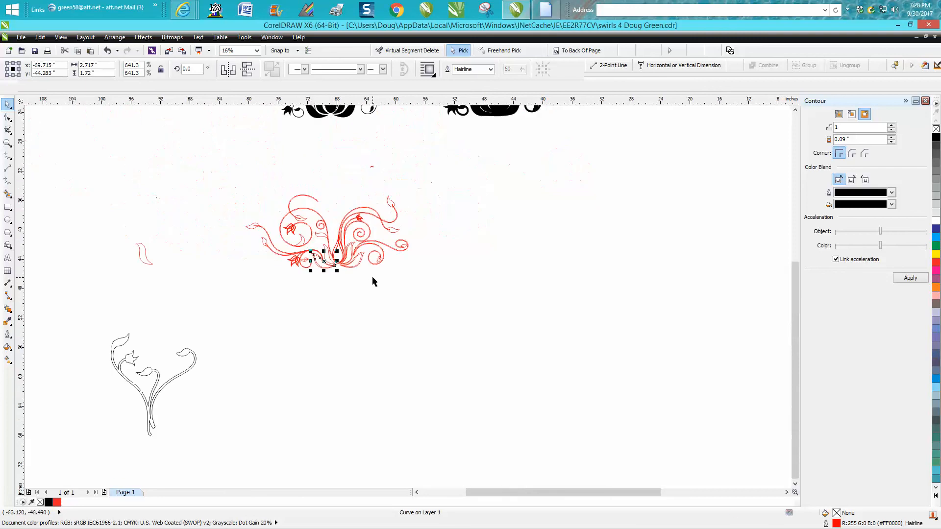
Step: Compare the base petals, stems and spiral of the thin black swirl with those of the thickened version
{"action": "scroll", "coordinate": [373, 282], "scroll_direction": "down", "scroll_amount": 1}
{"action": "left_click", "coordinate": [8, 143]}
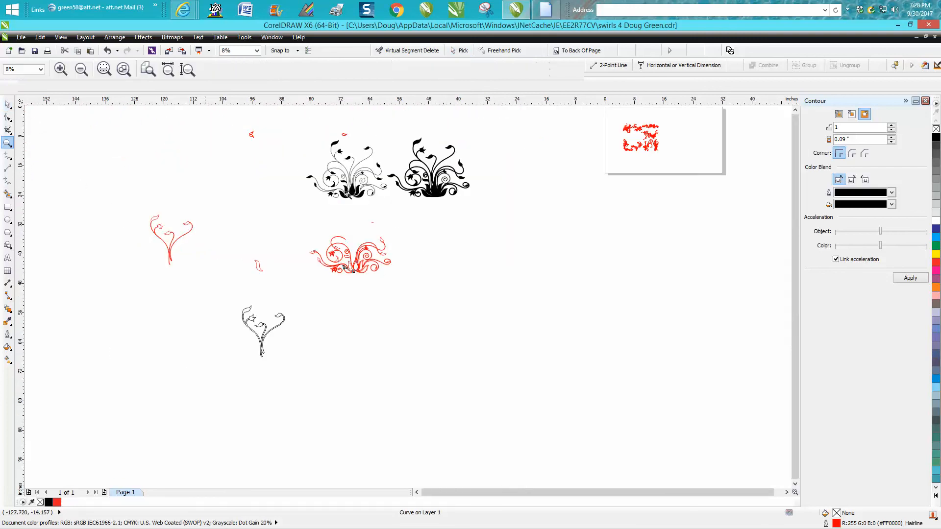
{"action": "left_click_drag", "start_coordinate": [345, 177], "coordinate": [461, 219]}
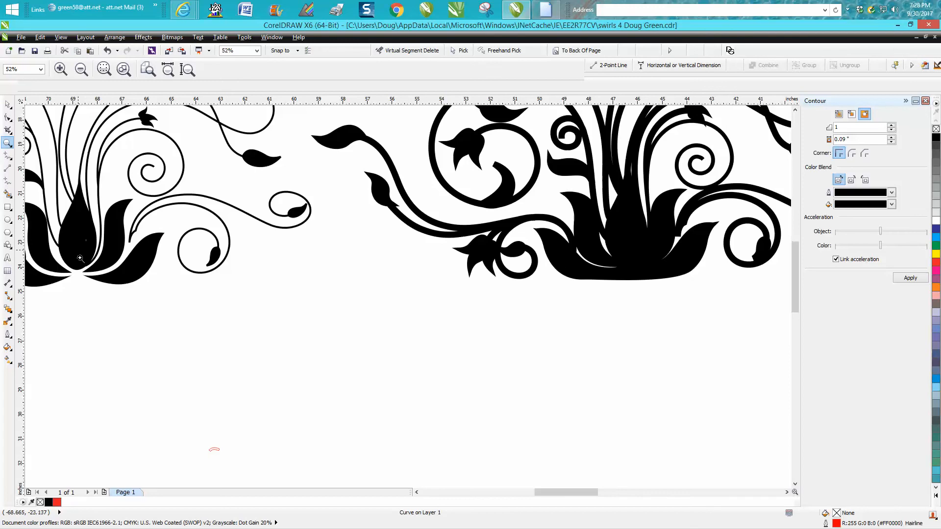
{"action": "scroll", "coordinate": [635, 277], "scroll_direction": "down", "scroll_amount": 1}
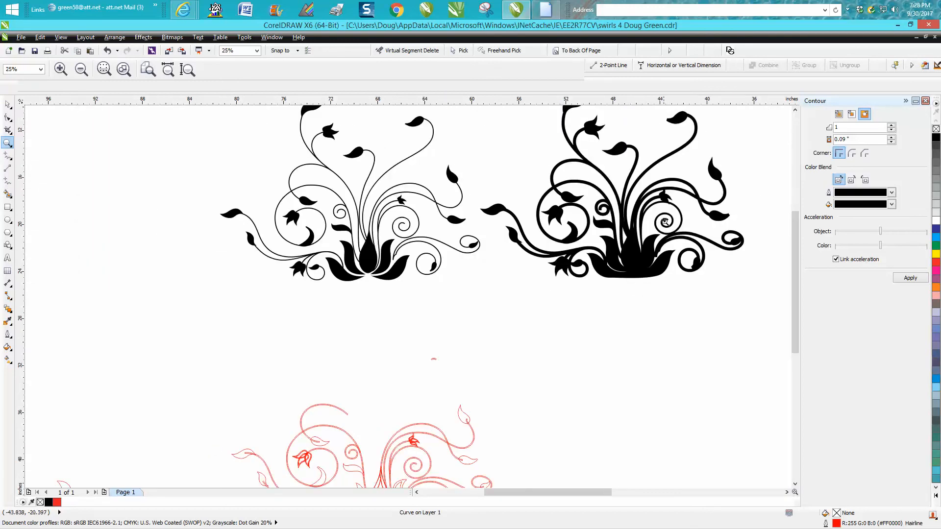
{"action": "left_click_drag", "start_coordinate": [644, 190], "coordinate": [706, 256]}
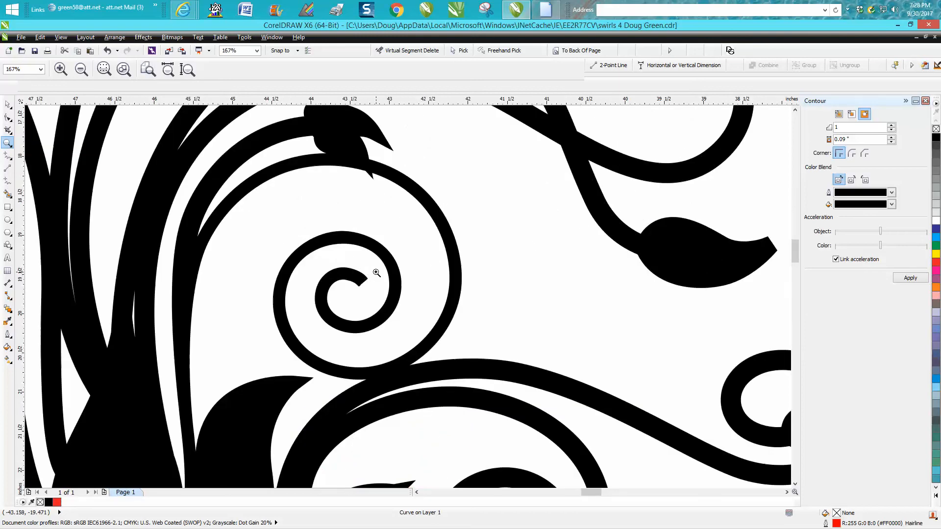
{"action": "scroll", "coordinate": [377, 273], "scroll_direction": "down", "scroll_amount": 1}
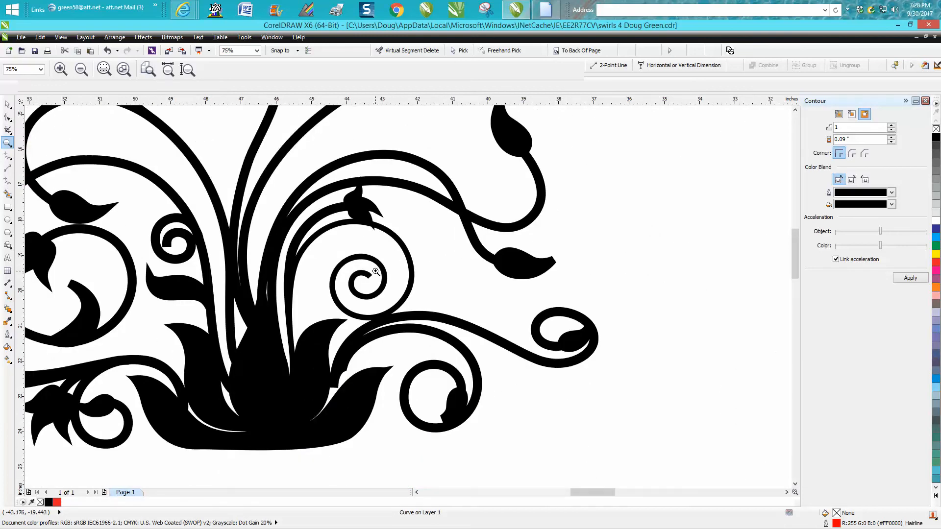
{"action": "scroll", "coordinate": [376, 272], "scroll_direction": "down", "scroll_amount": 1}
{"action": "key", "text": "space"}
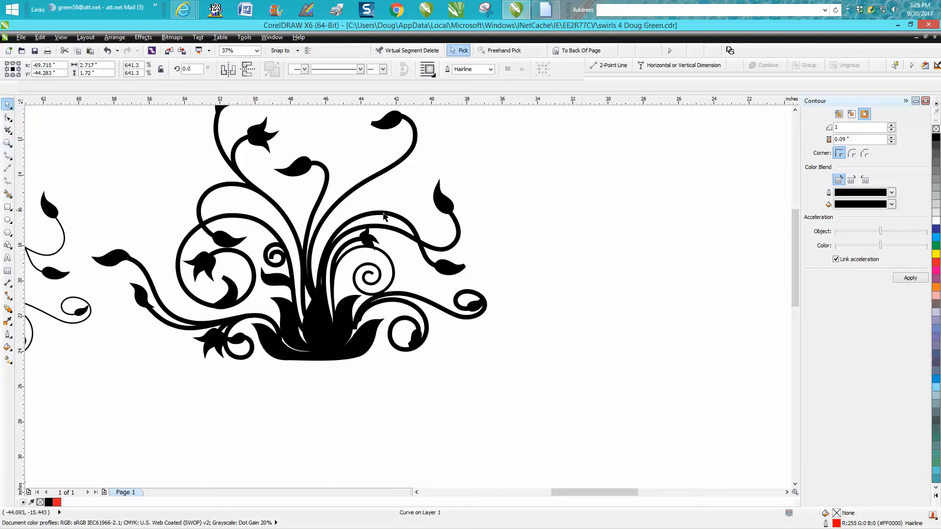
Step: Remove the fill from the thickened swirl and give it a red hairline outline
{"action": "left_click", "coordinate": [327, 303]}
{"action": "scroll", "coordinate": [427, 292], "scroll_direction": "down", "scroll_amount": 1}
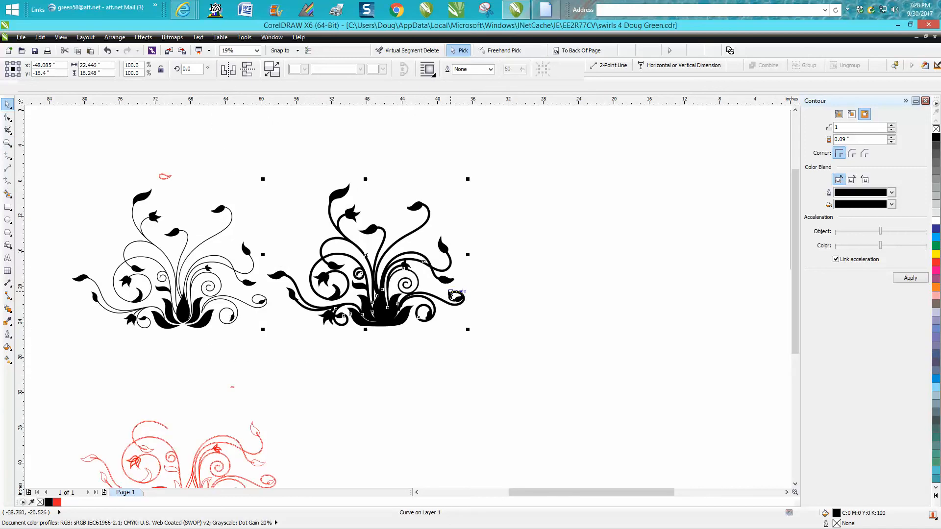
{"action": "left_click", "coordinate": [936, 129]}
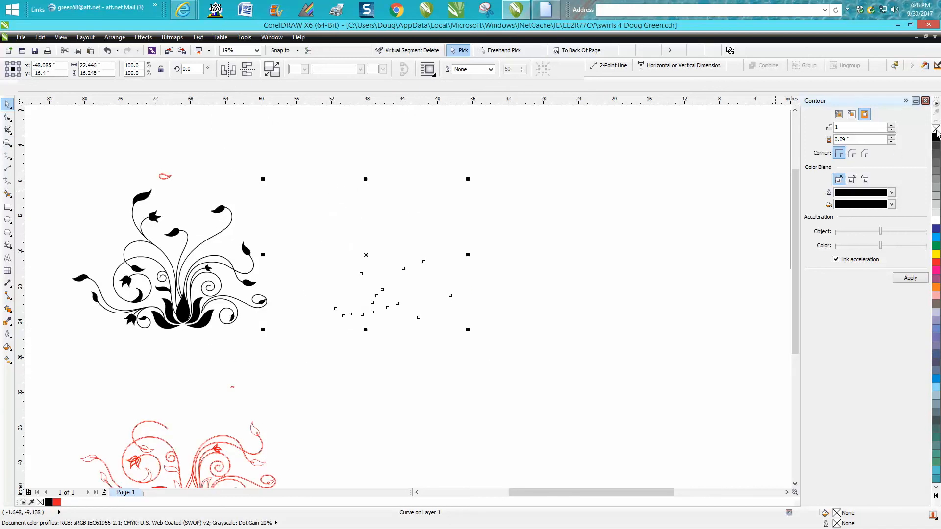
{"action": "right_click", "coordinate": [936, 263]}
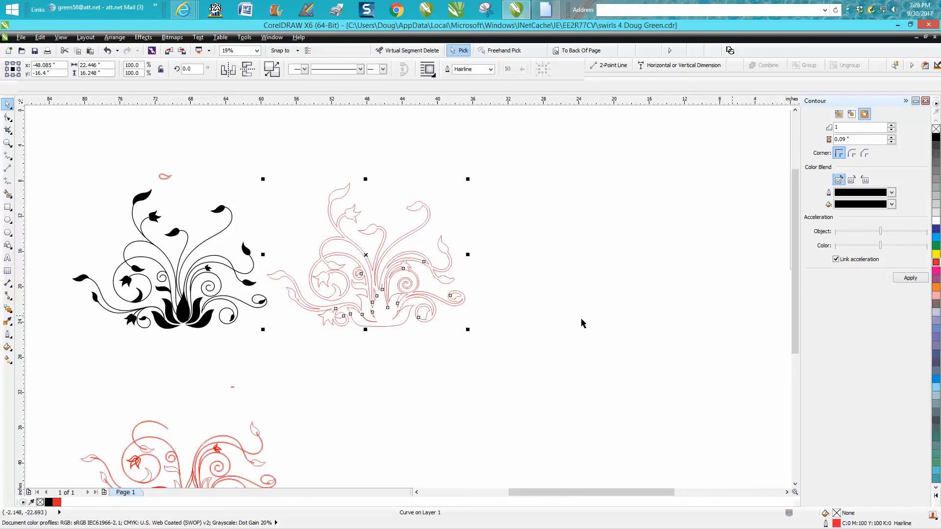
{"action": "left_click", "coordinate": [8, 144]}
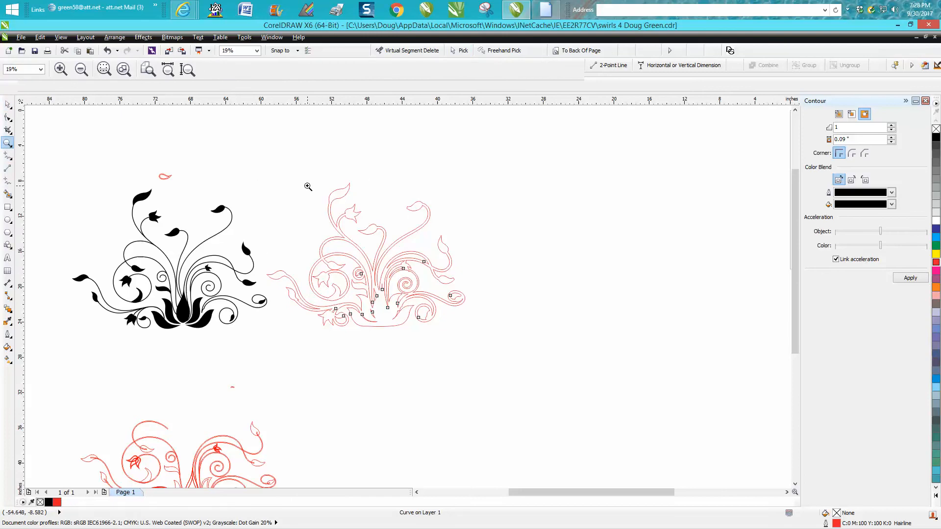
{"action": "left_click_drag", "start_coordinate": [262, 182], "coordinate": [550, 346]}
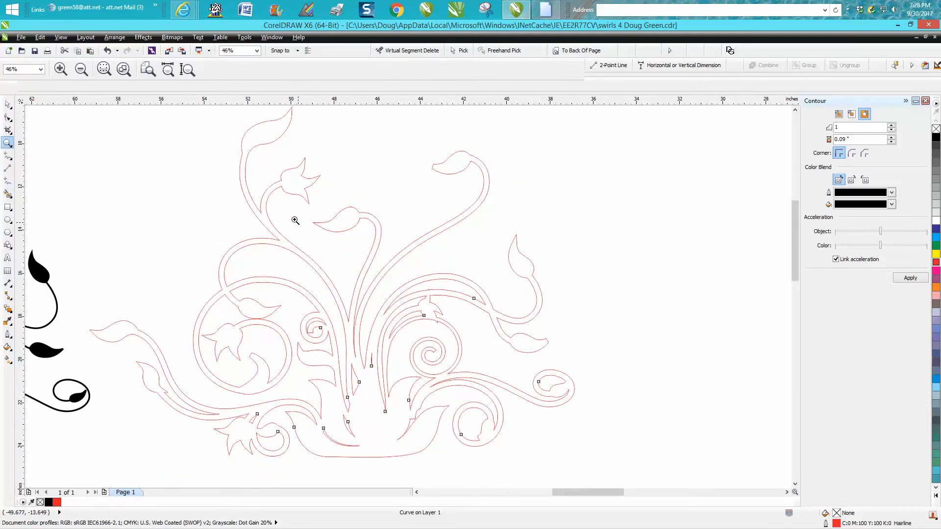
{"action": "right_click", "coordinate": [294, 211]}
{"action": "key", "text": "space"}
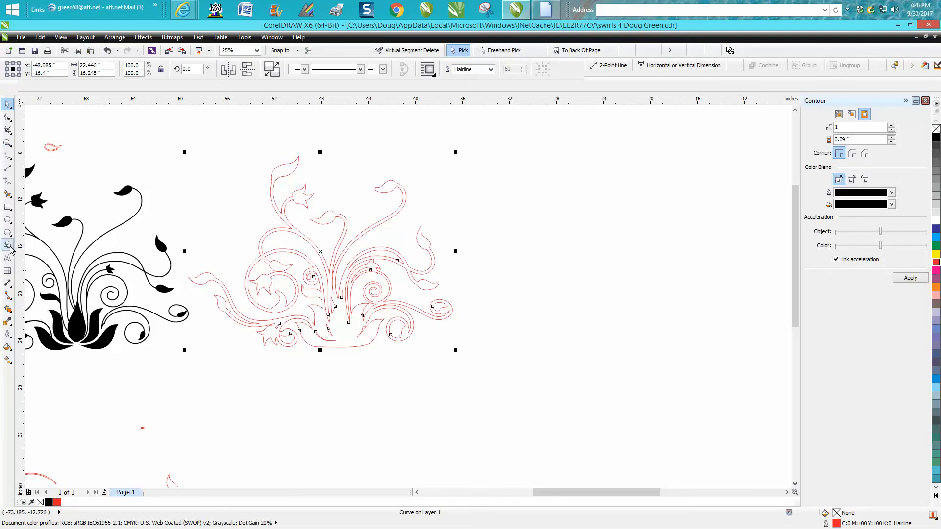
Step: Dimension the thickened stem's width perpendicular to its edges, just below where the flower stem branches off
{"action": "left_click", "coordinate": [7, 143]}
{"action": "left_click_drag", "start_coordinate": [260, 203], "coordinate": [365, 257]}
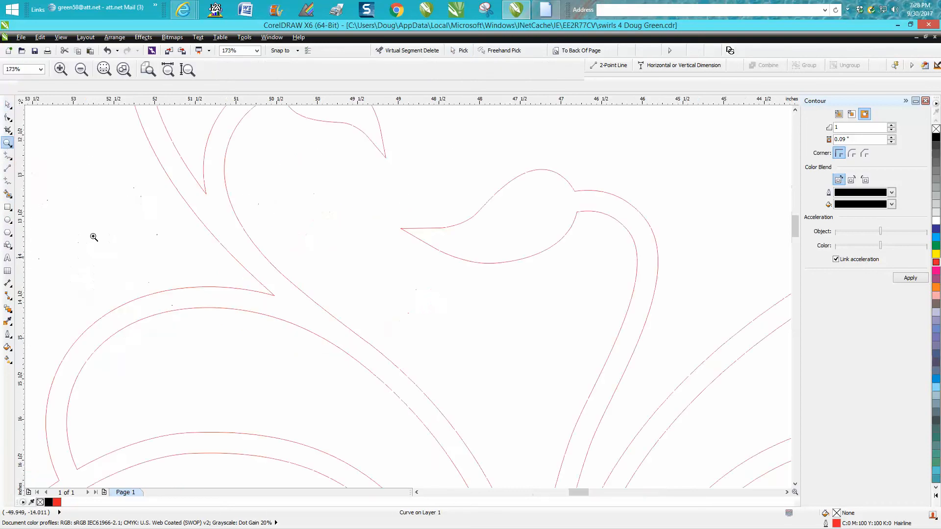
{"action": "left_click", "coordinate": [9, 284]}
{"action": "left_click", "coordinate": [101, 283]}
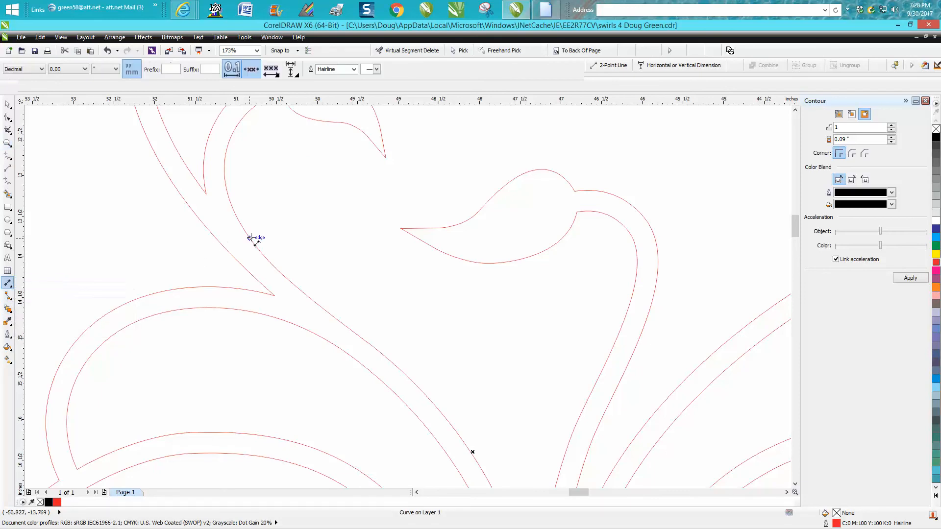
{"action": "left_click_drag", "start_coordinate": [249, 238], "coordinate": [233, 255]}
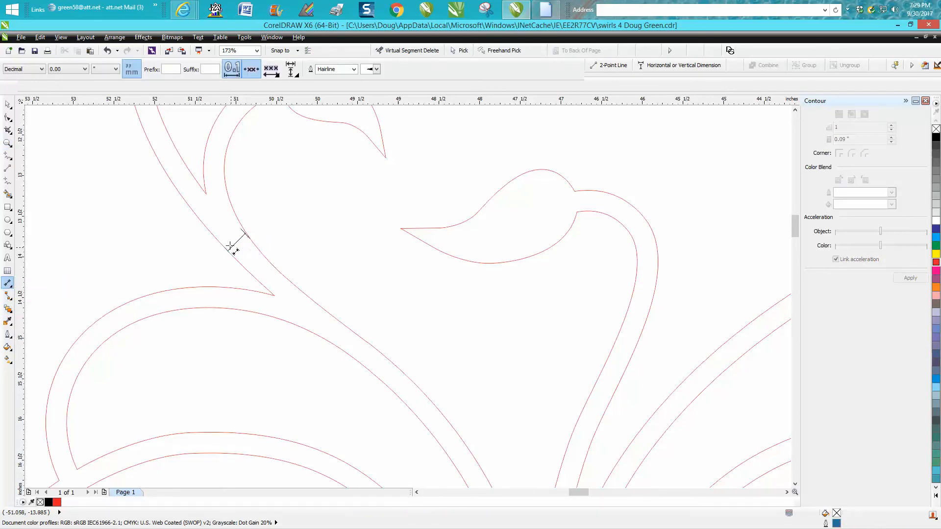
{"action": "left_click", "coordinate": [196, 273]}
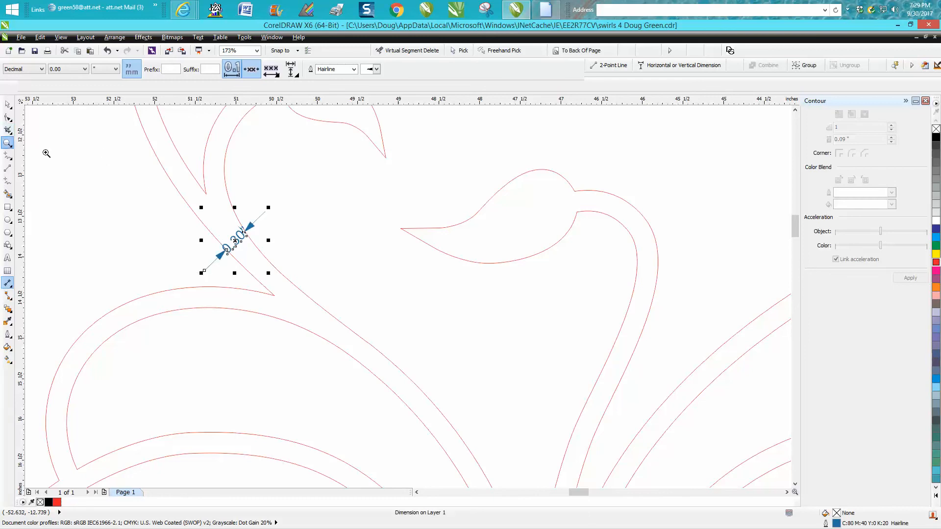
{"action": "left_click", "coordinate": [7, 143]}
{"action": "left_click_drag", "start_coordinate": [265, 267], "coordinate": [281, 269]}
{"action": "scroll", "coordinate": [279, 264], "scroll_direction": "down", "scroll_amount": 1}
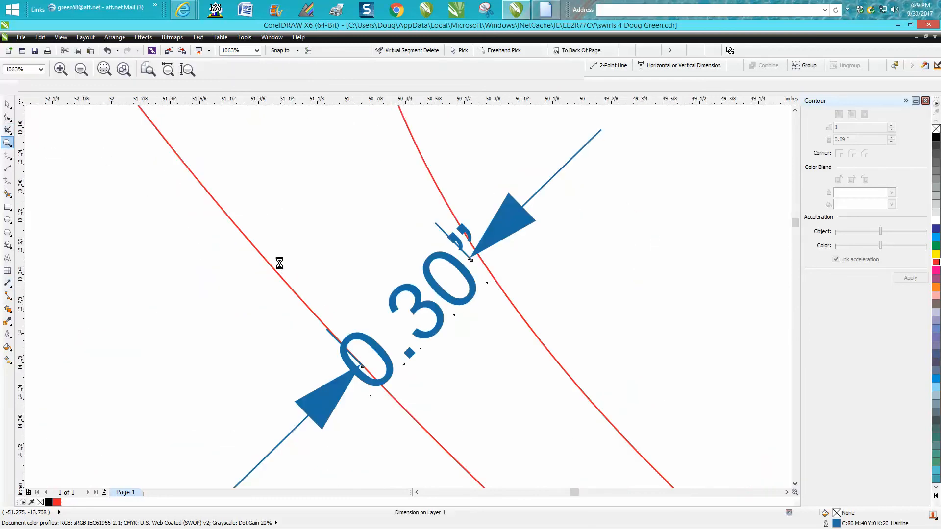
Step: Examine the small swirl designs on the page, especially the outlines of the leafy corner swirl
{"action": "scroll", "coordinate": [275, 252], "scroll_direction": "down", "scroll_amount": 3}
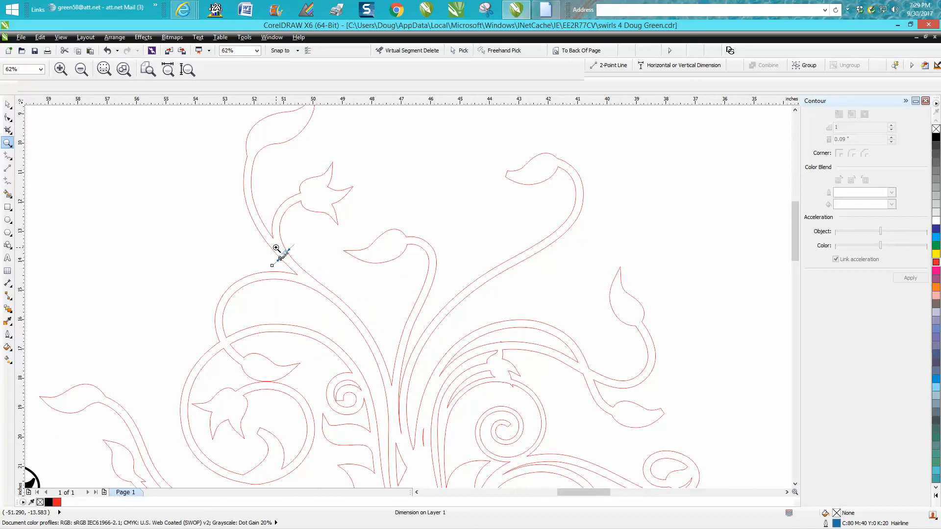
{"action": "scroll", "coordinate": [276, 248], "scroll_direction": "down", "scroll_amount": 1}
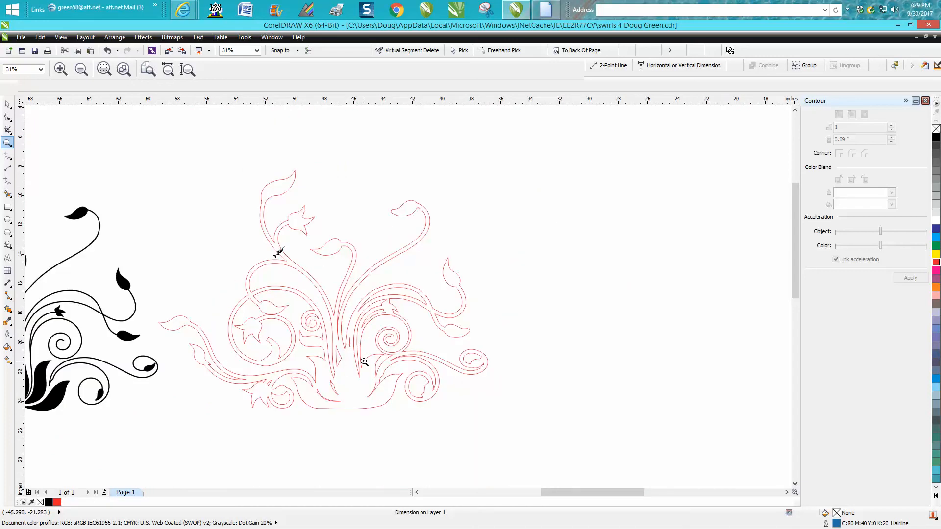
{"action": "scroll", "coordinate": [364, 359], "scroll_direction": "down", "scroll_amount": 2}
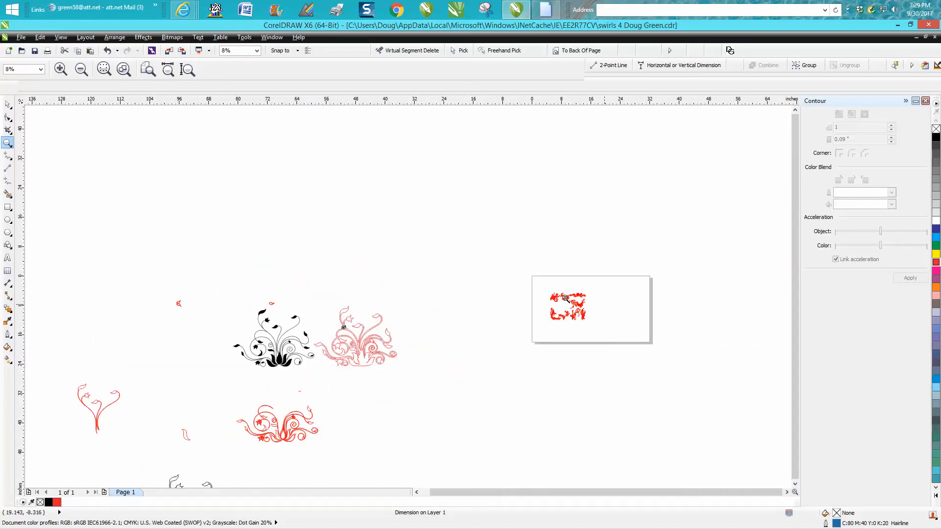
{"action": "left_click_drag", "start_coordinate": [542, 304], "coordinate": [574, 327]}
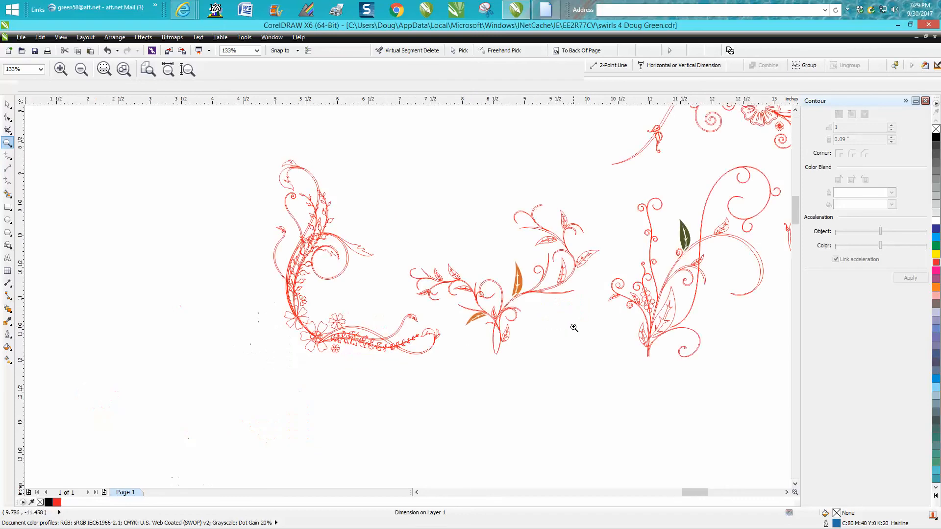
{"action": "left_click_drag", "start_coordinate": [278, 216], "coordinate": [415, 267]}
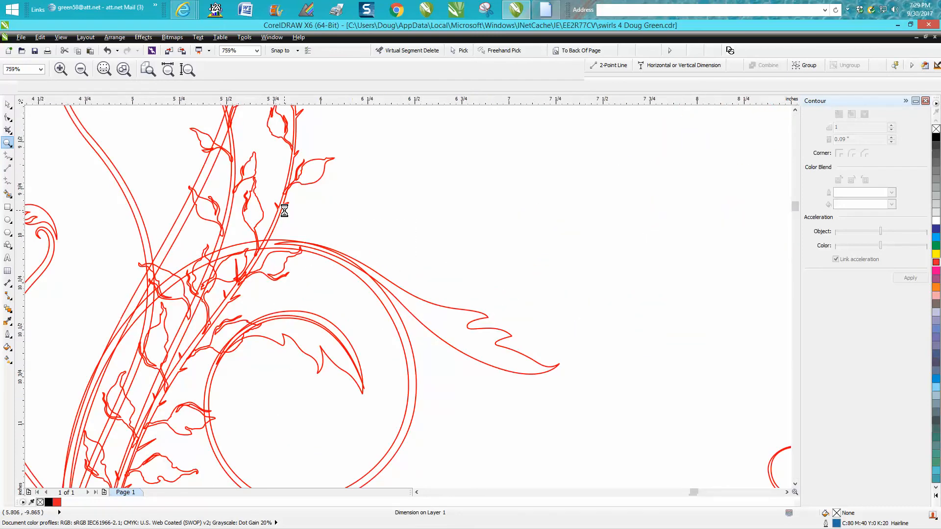
{"action": "scroll", "coordinate": [285, 211], "scroll_direction": "down", "scroll_amount": 3}
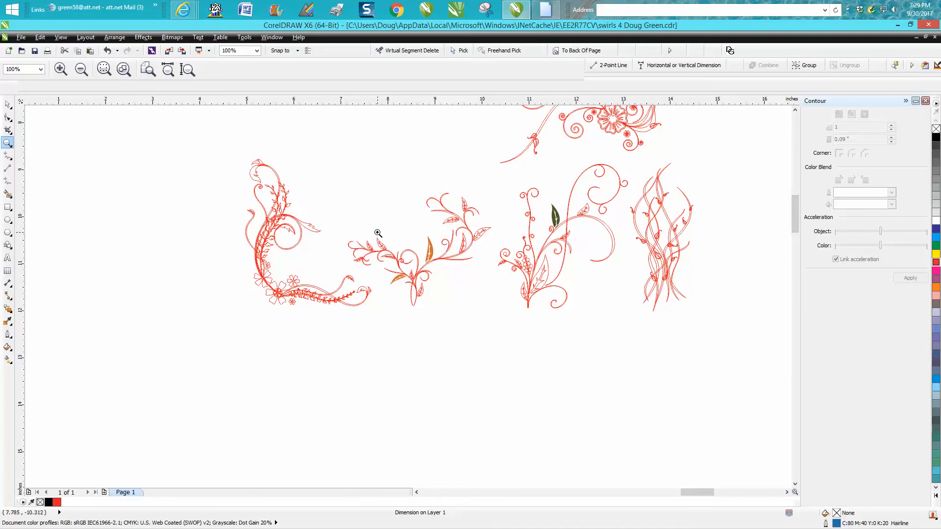
{"action": "scroll", "coordinate": [393, 237], "scroll_direction": "down", "scroll_amount": 1}
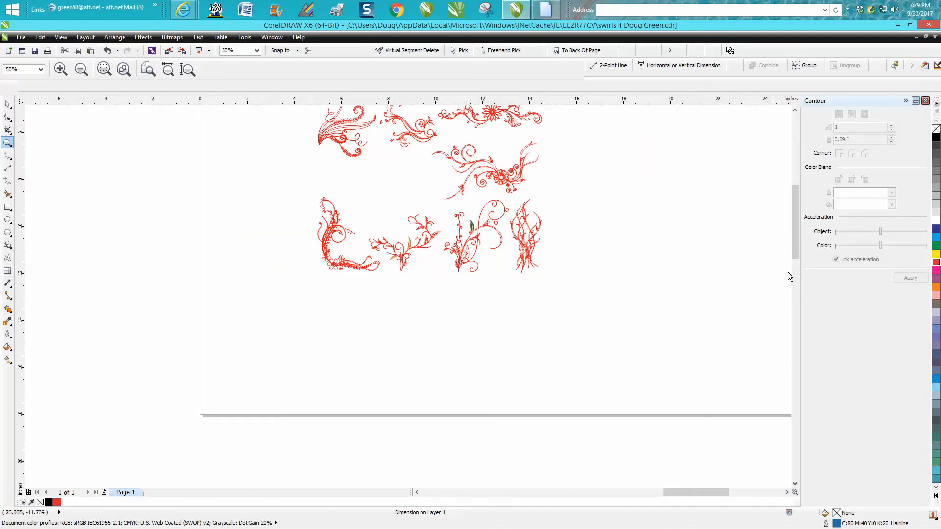
Step: Inspect the leafy branch of the feather-shaped swirl on the page and return to the thin and thickened swirls
{"action": "scroll", "coordinate": [795, 243], "scroll_direction": "up", "scroll_amount": 5}
{"action": "left_click_drag", "start_coordinate": [301, 250], "coordinate": [381, 319]}
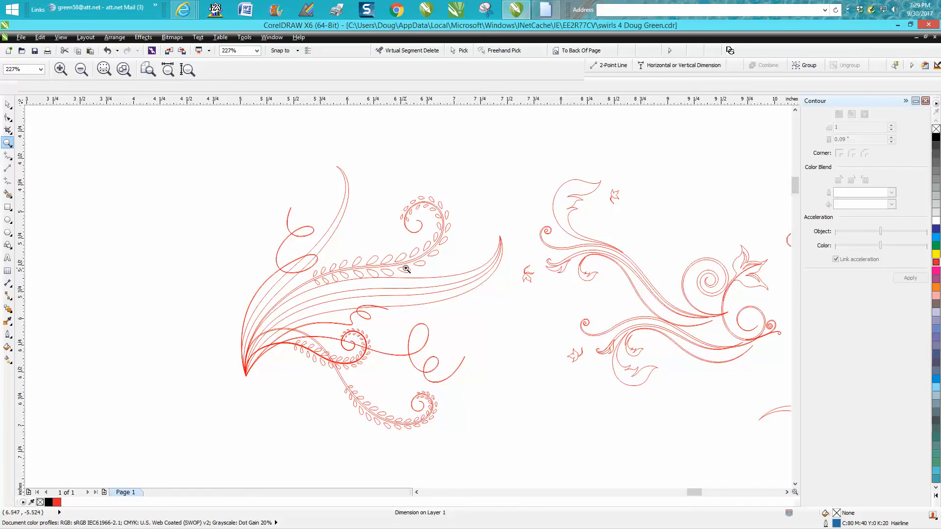
{"action": "left_click_drag", "start_coordinate": [334, 248], "coordinate": [423, 300]}
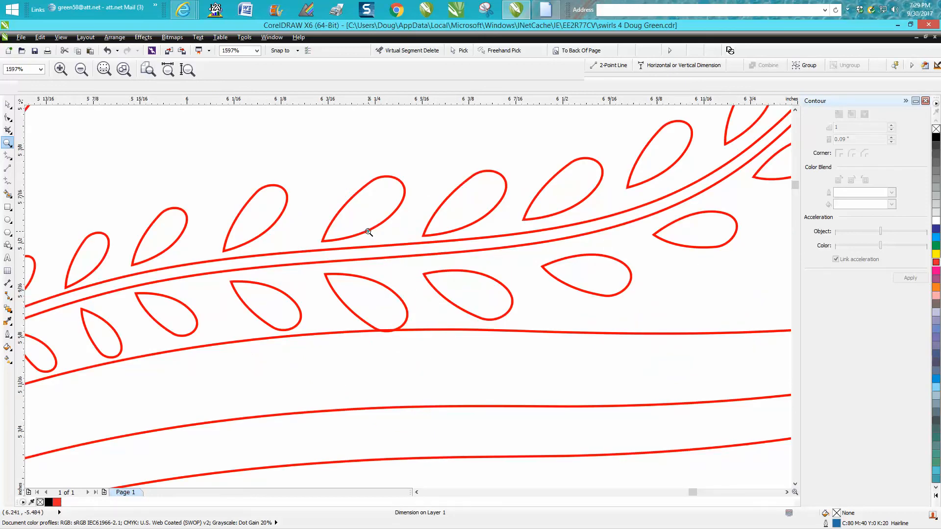
{"action": "scroll", "coordinate": [368, 232], "scroll_direction": "down", "scroll_amount": 5}
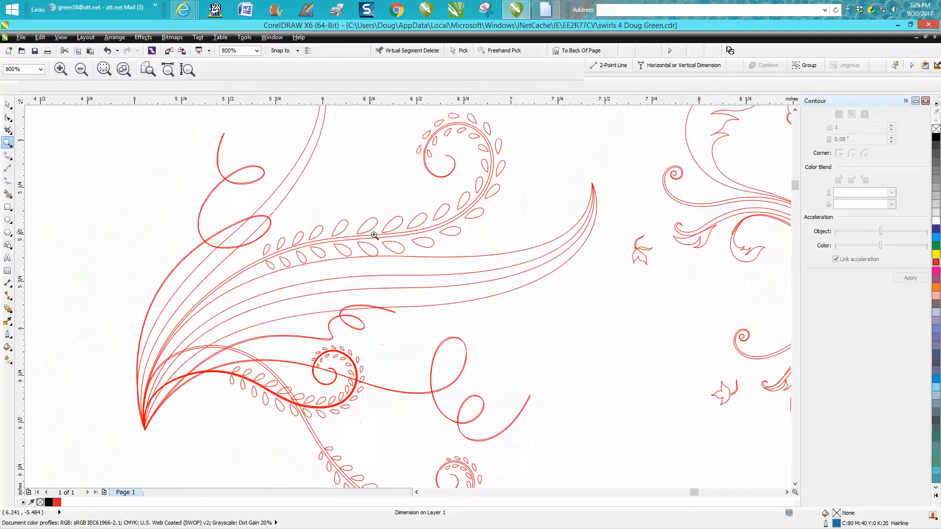
{"action": "scroll", "coordinate": [419, 246], "scroll_direction": "down", "scroll_amount": 8}
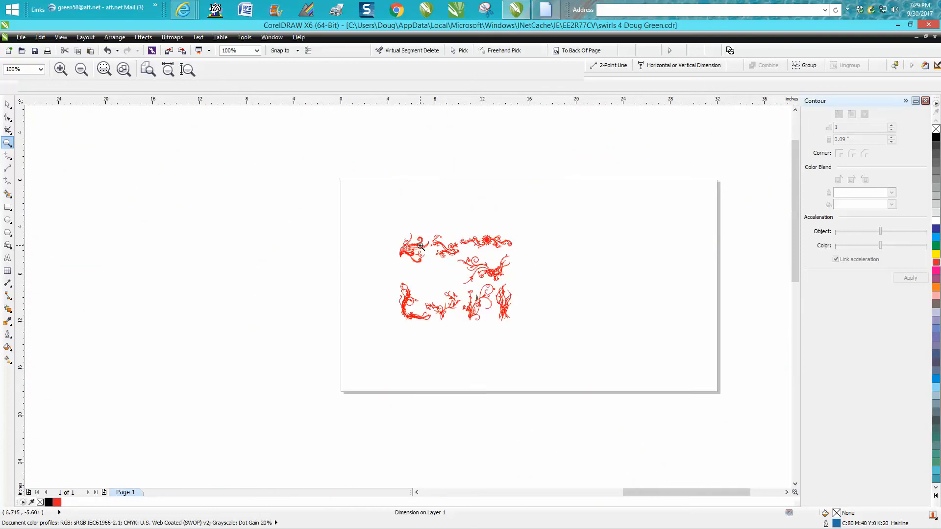
{"action": "scroll", "coordinate": [424, 258], "scroll_direction": "down", "scroll_amount": 1}
{"action": "left_click_drag", "start_coordinate": [160, 252], "coordinate": [338, 322]}
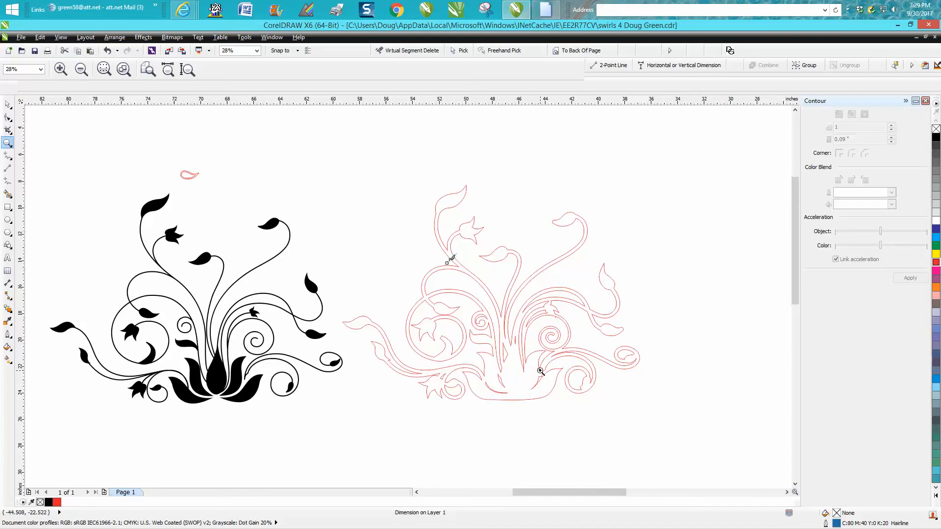